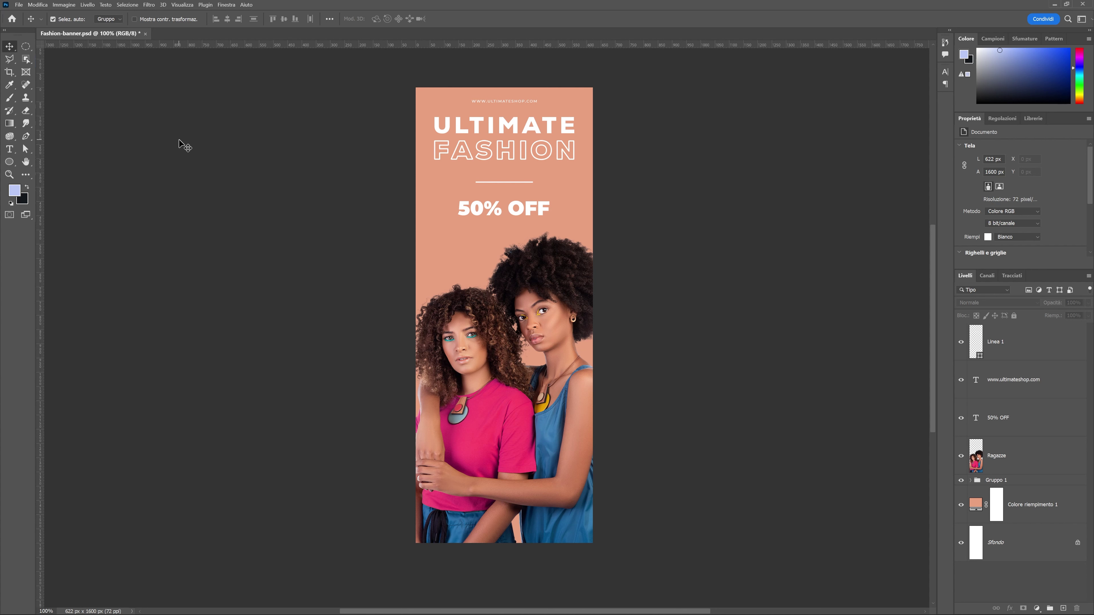
Open the Modifica barra degli strumenti window after browsing the painting and lasso tool groups
left_click(11, 99)
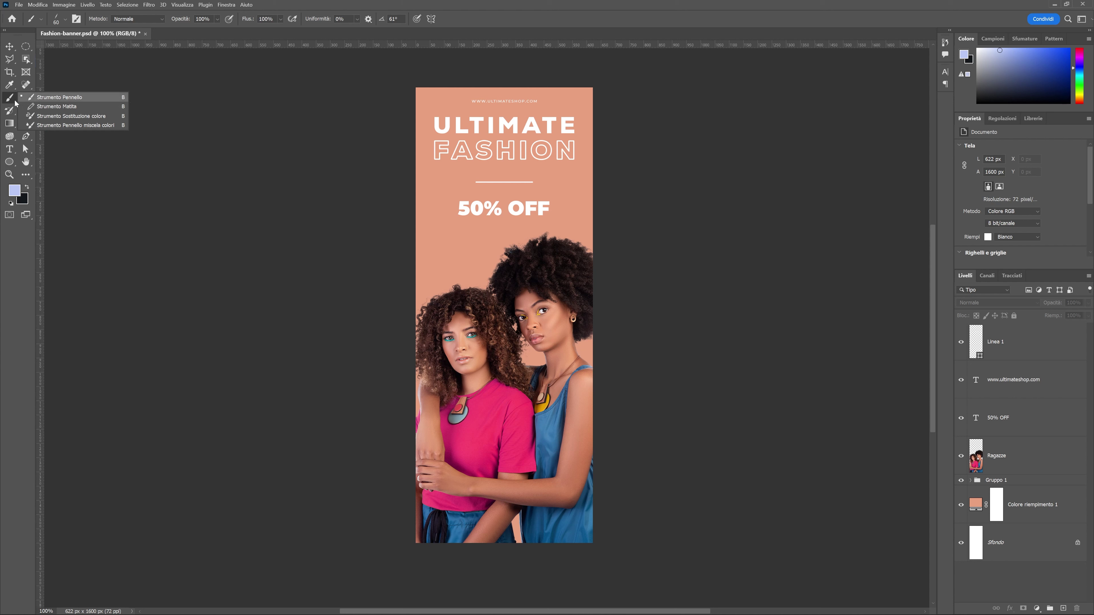
left_click(56, 97)
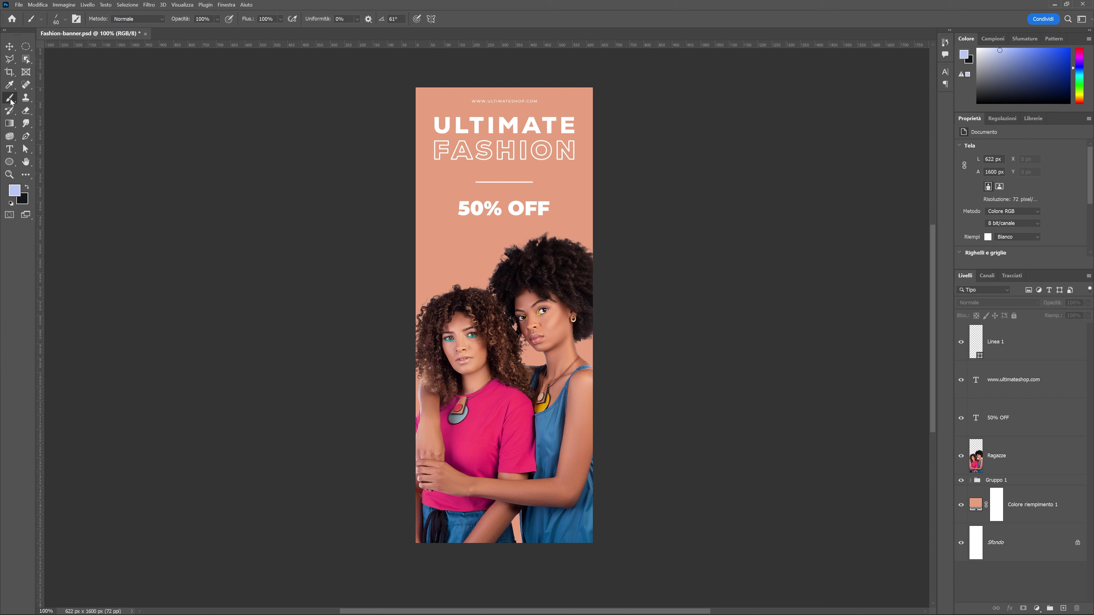
left_click(10, 59)
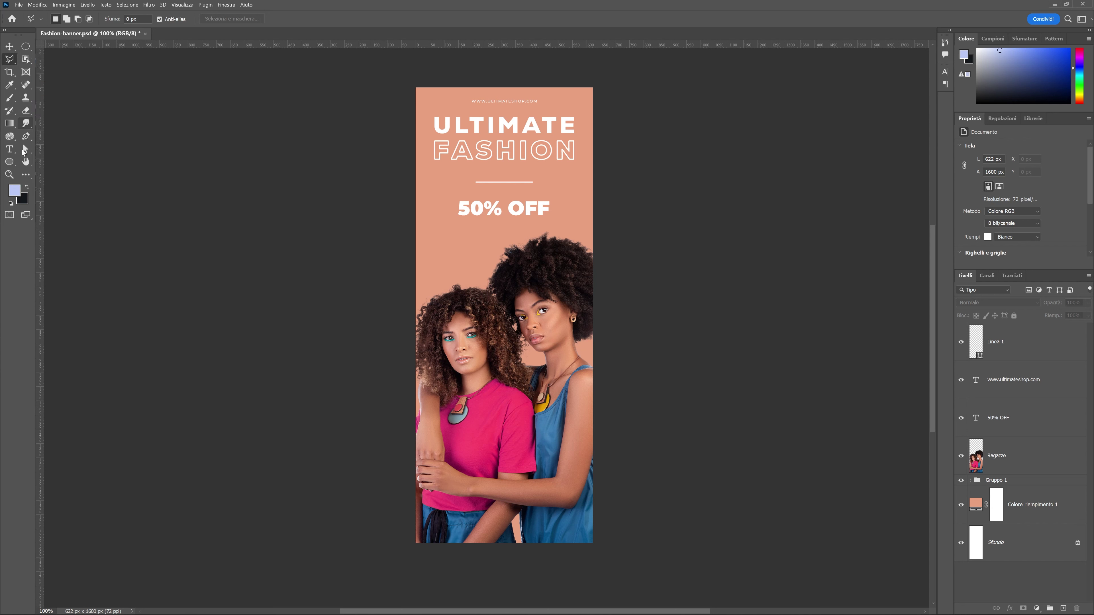
left_click(25, 177)
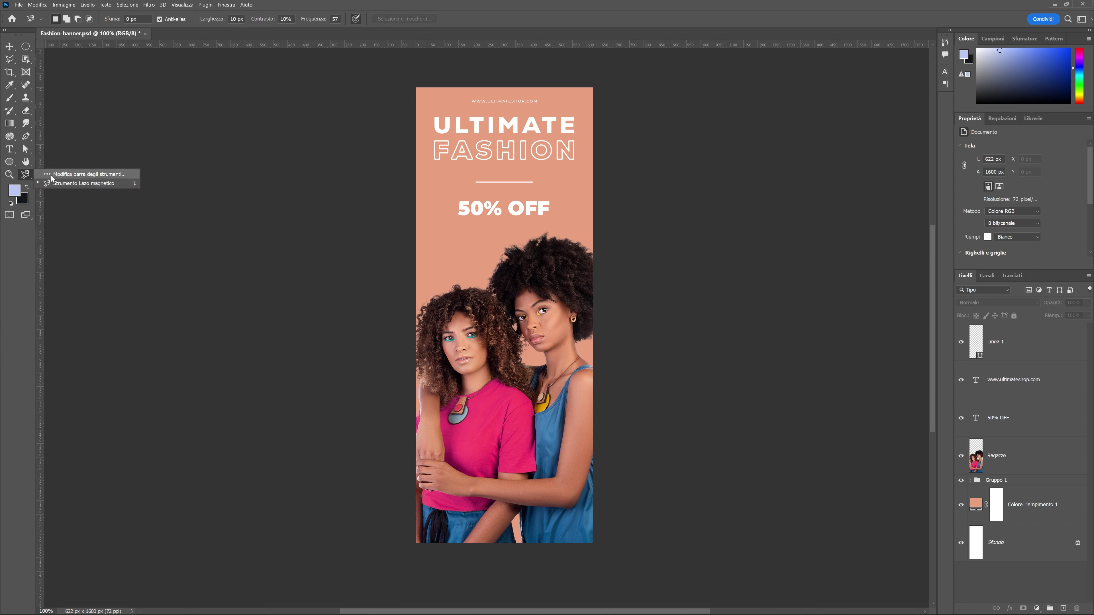
left_click(84, 174)
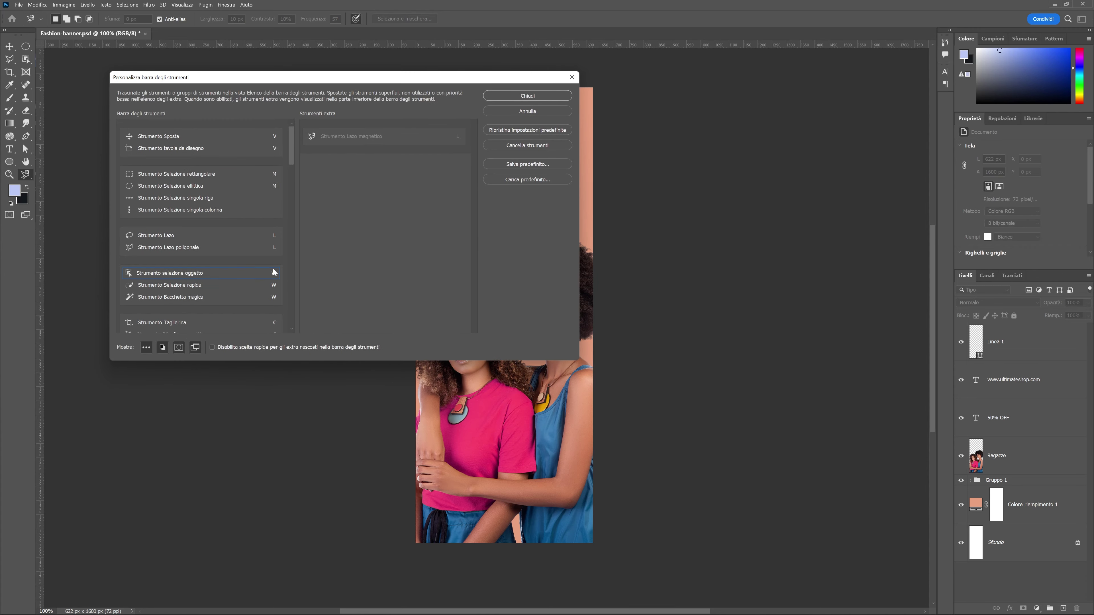
Move Strumento Secchiello (Paint Bucket) into the Strumenti extra pane and close the window
left_click_drag(291, 138, 292, 245)
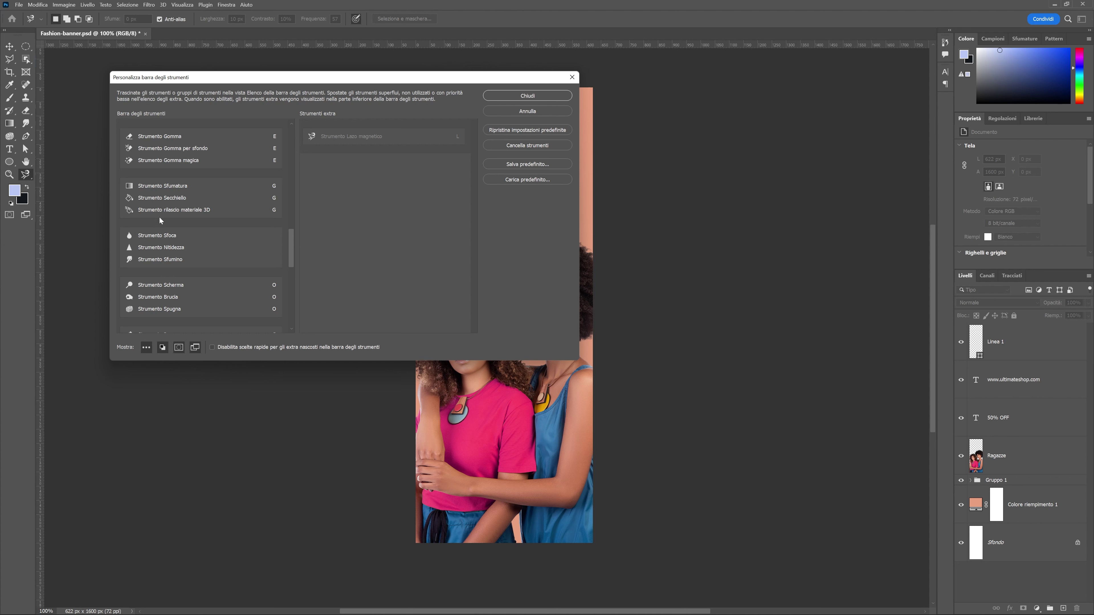
left_click_drag(161, 197, 344, 199)
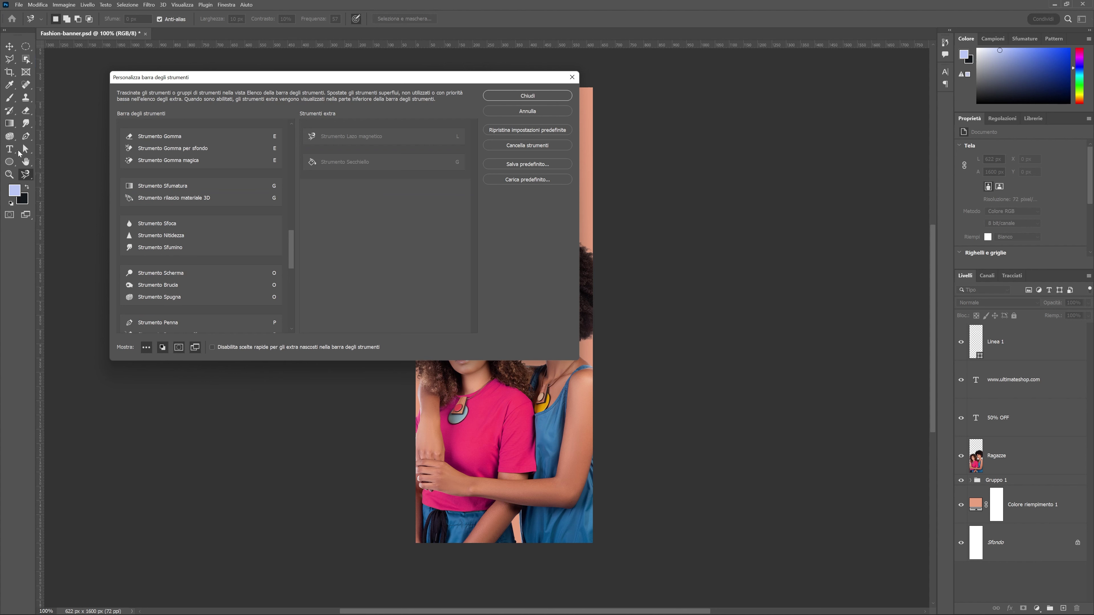
left_click_drag(291, 247, 294, 190)
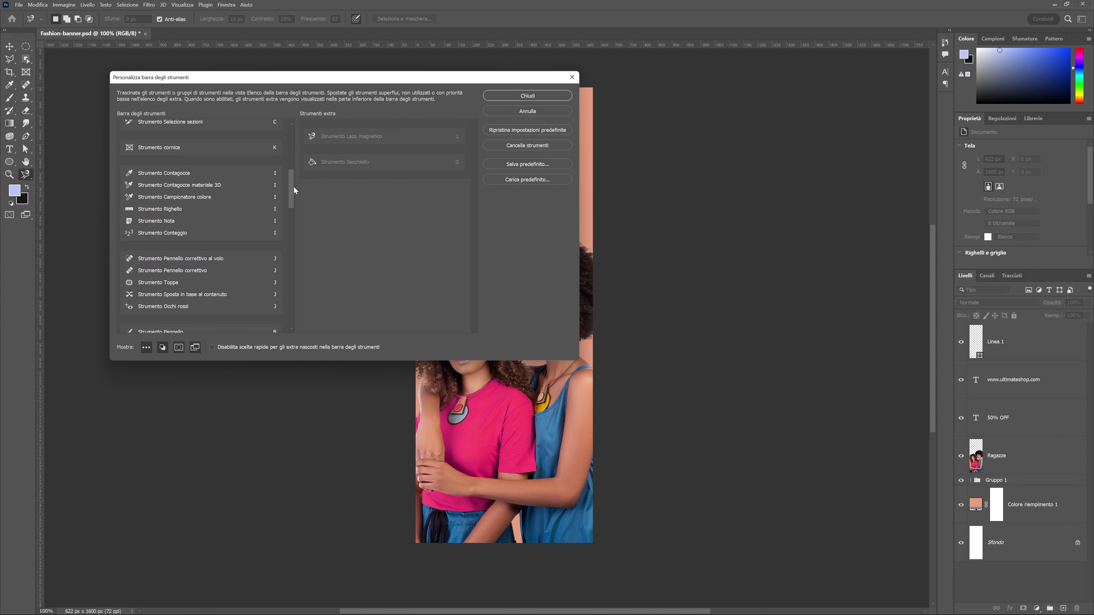
left_click(514, 96)
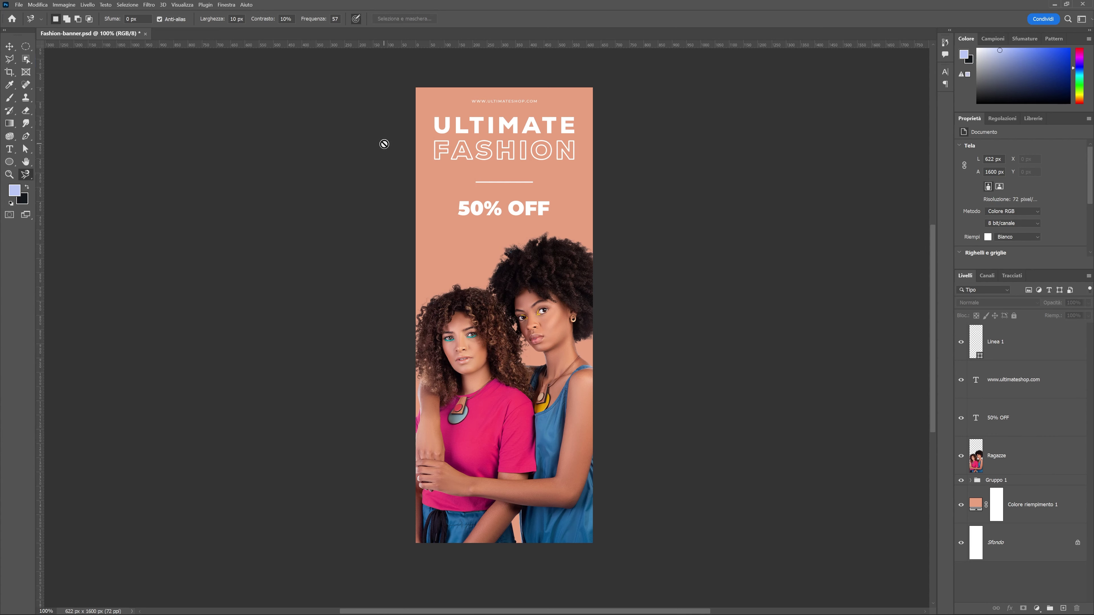
Drag the Ragazze photo layer to X -38 px, Y 474 px, just below 50% OFF
key("v")
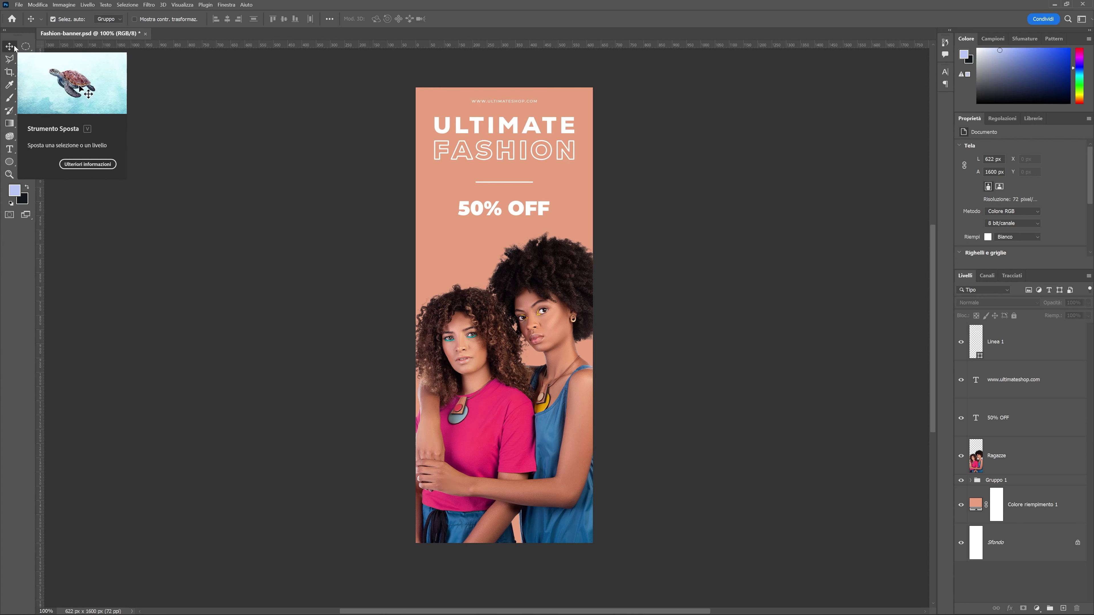
mouse_move(530, 336)
left_mouse_down()
mouse_move(467, 289)
mouse_move(513, 387)
left_mouse_up()
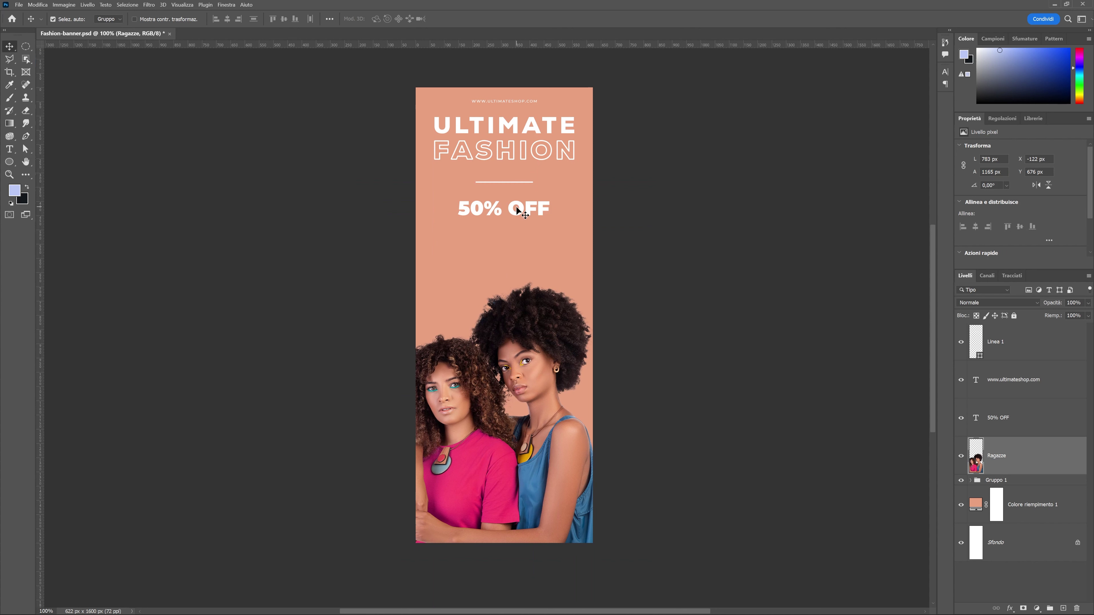
left_click_drag(530, 363, 541, 306)
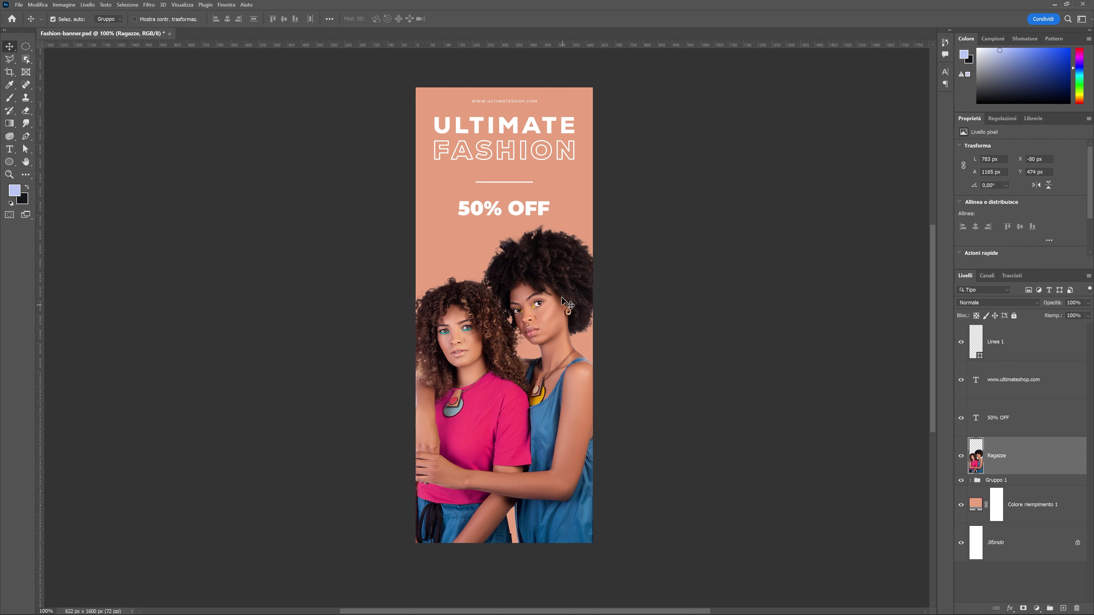
left_click_drag(528, 279, 564, 284)
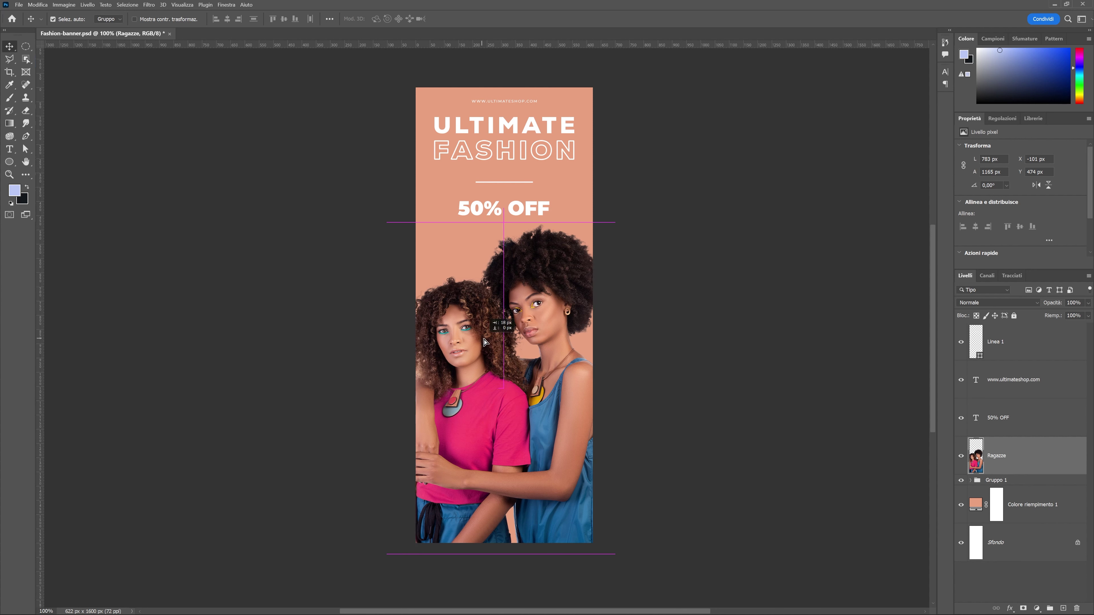
left_click_drag(512, 300, 539, 301)
key("ctrl+plus")
key("ctrl+minus")
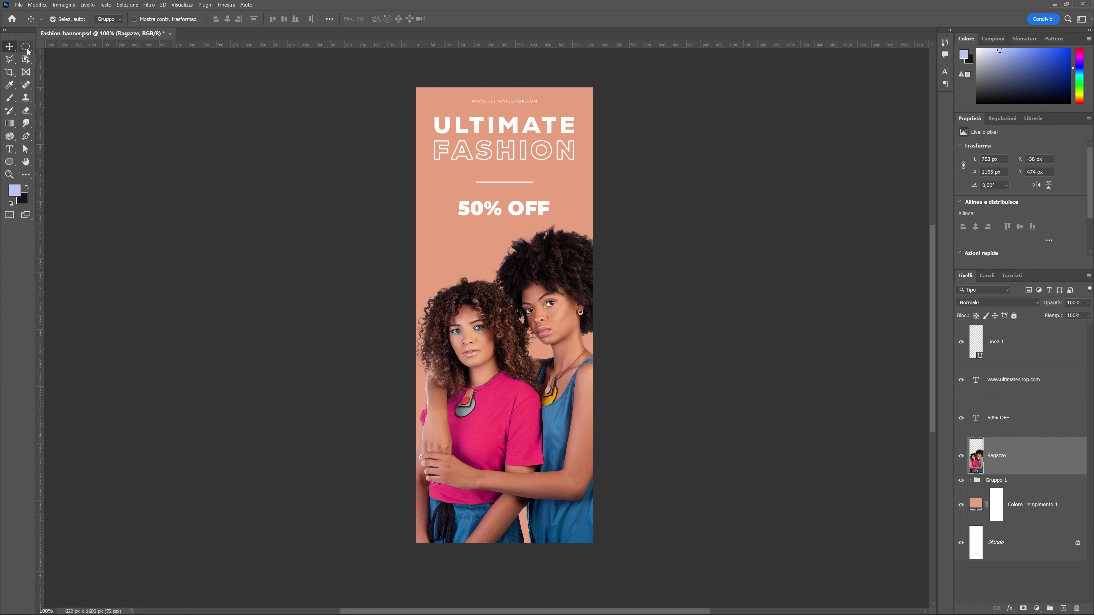
left_click_drag(26, 46, 52, 49)
left_click(75, 50)
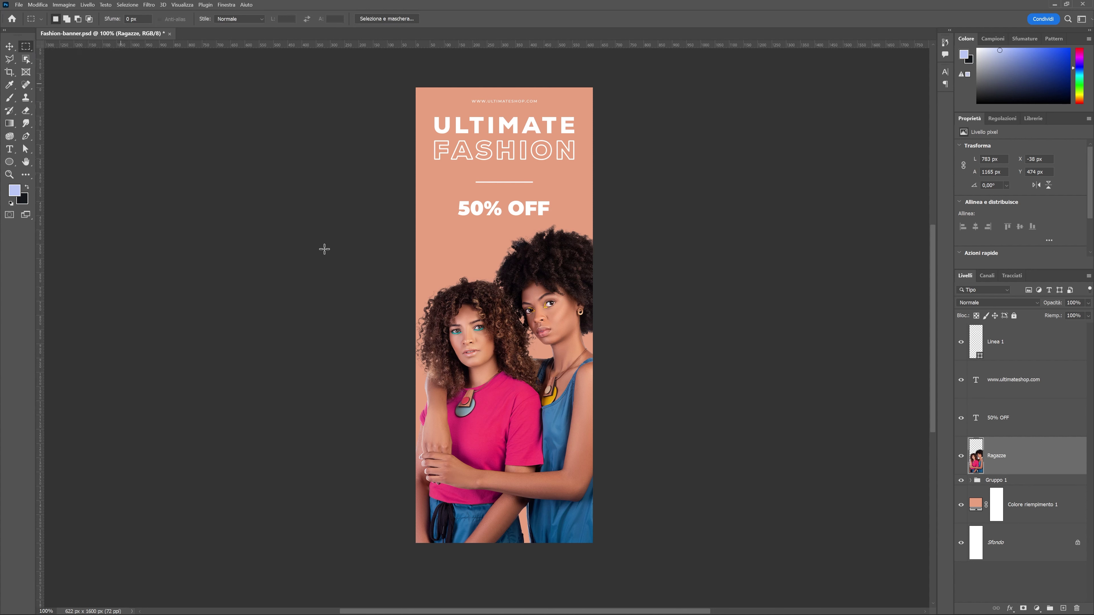
left_click_drag(572, 357, 440, 219)
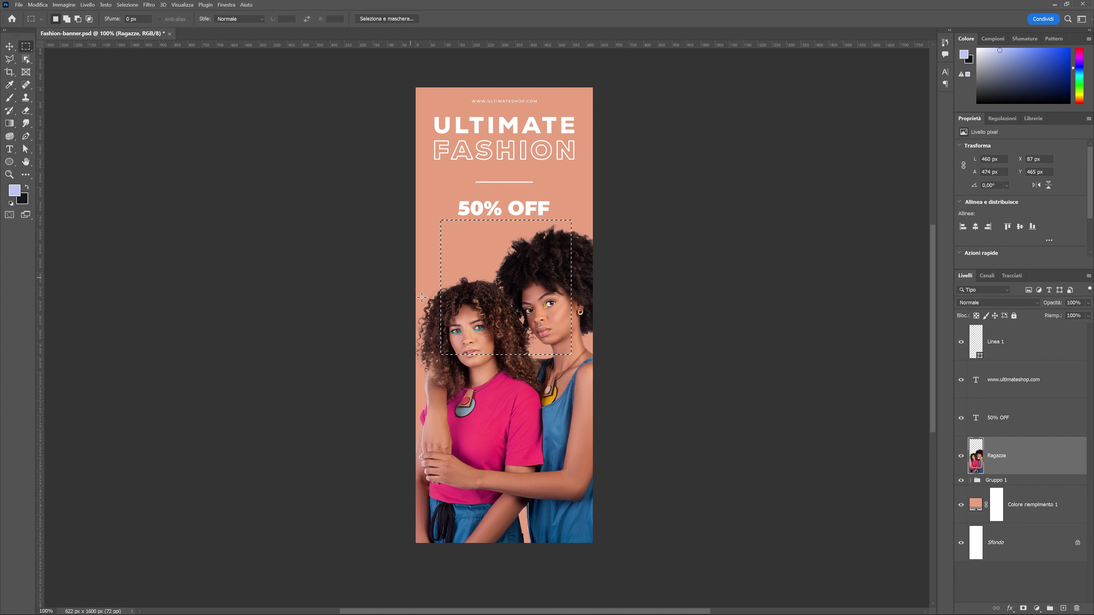
left_click(425, 297)
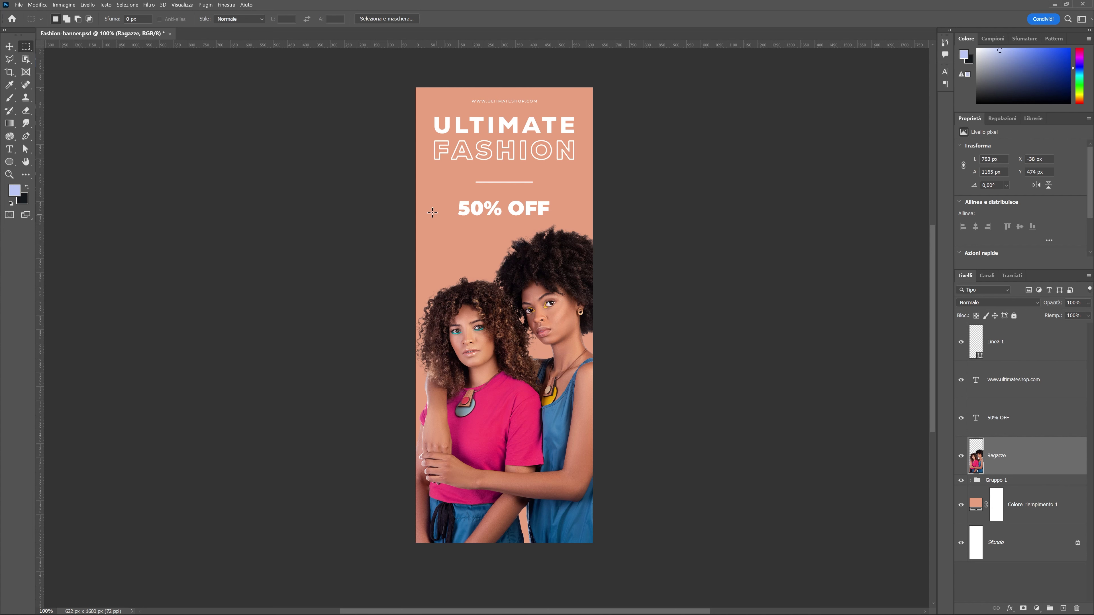
left_click_drag(9, 59, 42, 62)
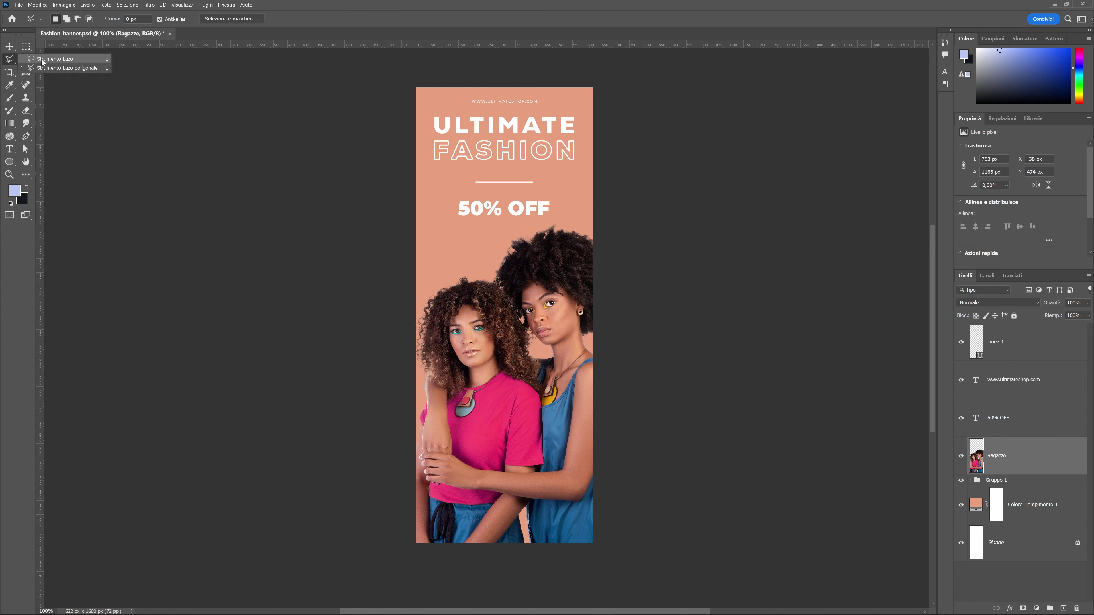
left_click(42, 62)
mouse_move(471, 253)
left_mouse_down()
mouse_move(528, 282)
mouse_move(472, 306)
mouse_move(470, 253)
left_mouse_up()
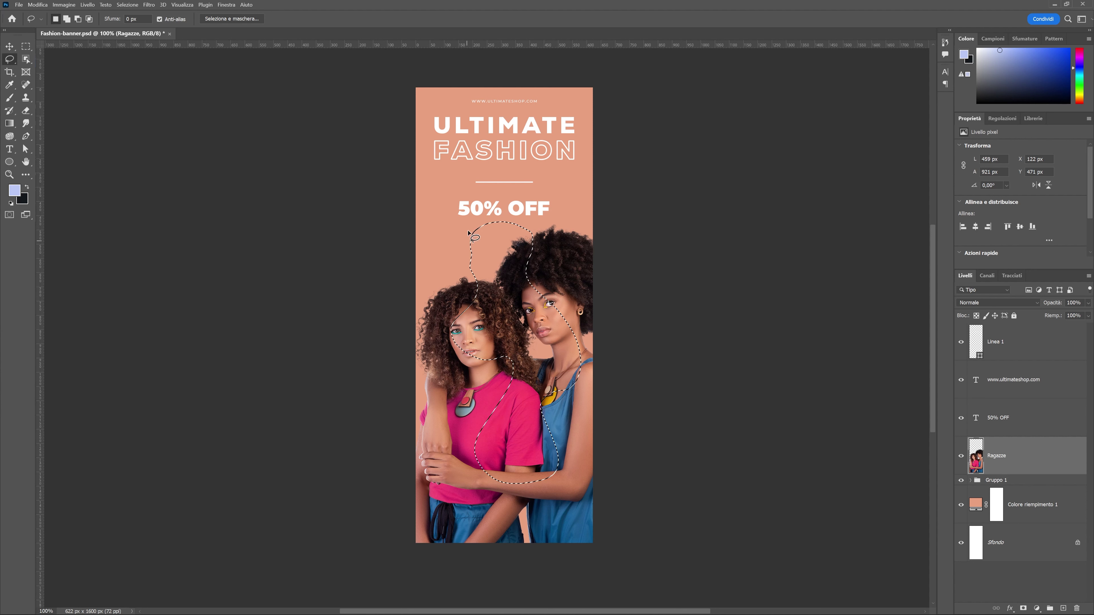
right_click(8, 62)
left_click(43, 66)
left_click(470, 236)
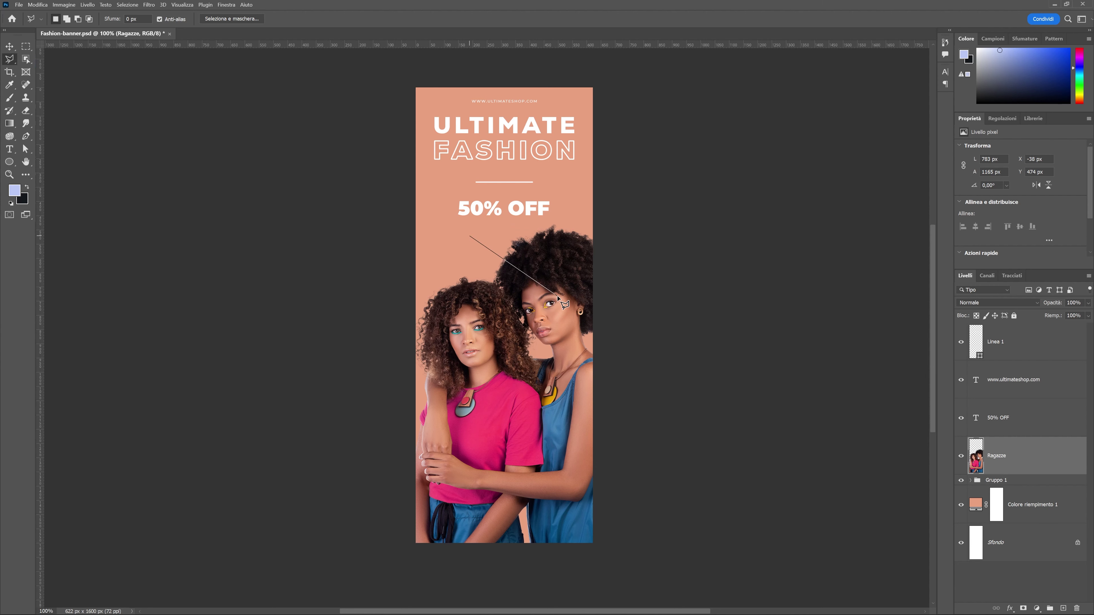
left_click(558, 297)
left_click(550, 378)
left_click(490, 413)
left_click(463, 354)
left_click(483, 308)
left_click(457, 282)
left_click(458, 252)
left_click(469, 236)
key("ctrl+plus")
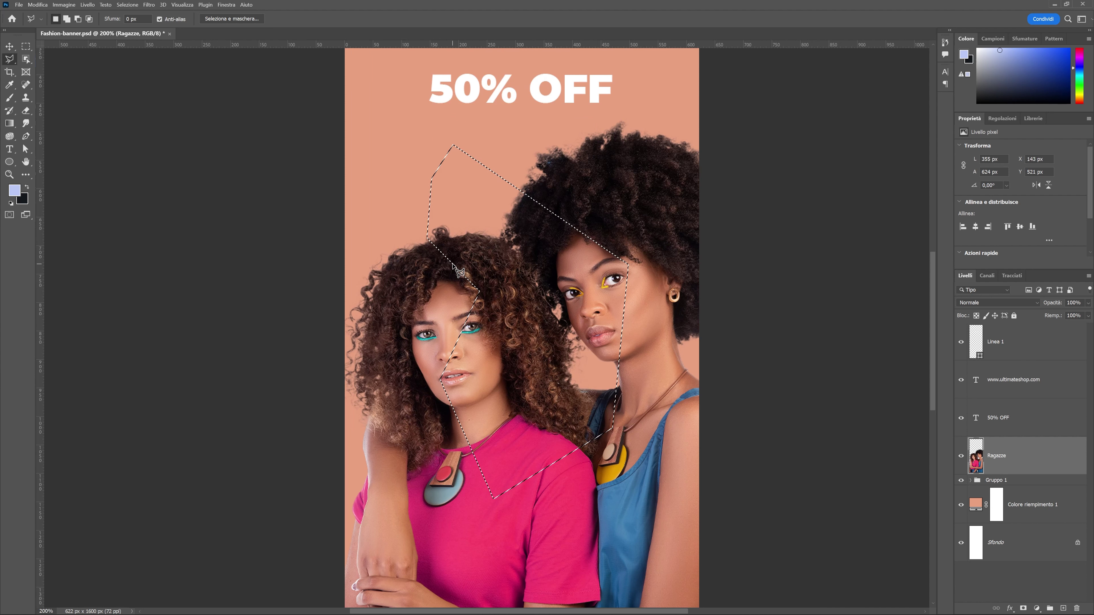
key("ctrl+d")
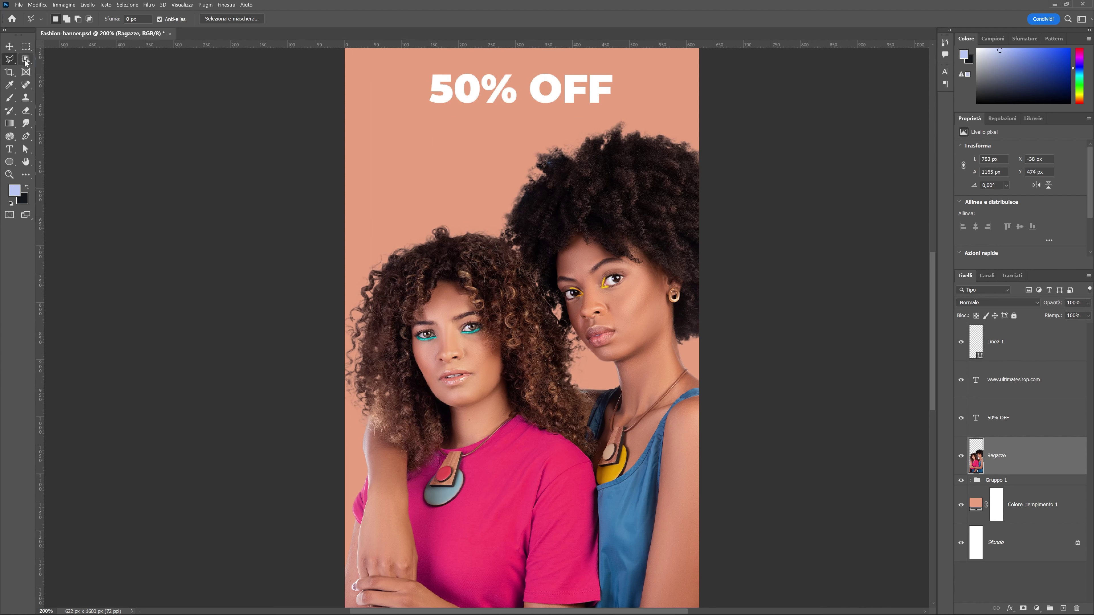
left_click(26, 62)
left_click(51, 60)
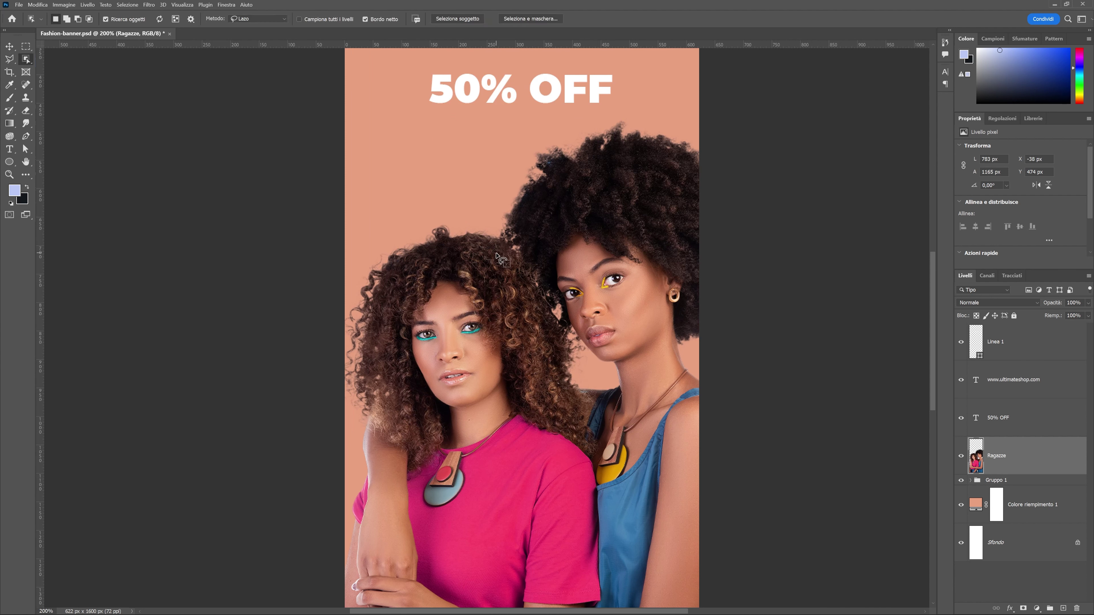
Try Quick Selection at brush size 25 on the left woman's hair, then undo and deselect
right_click(23, 62)
left_click(58, 69)
scroll(390, 190, "down", 2)
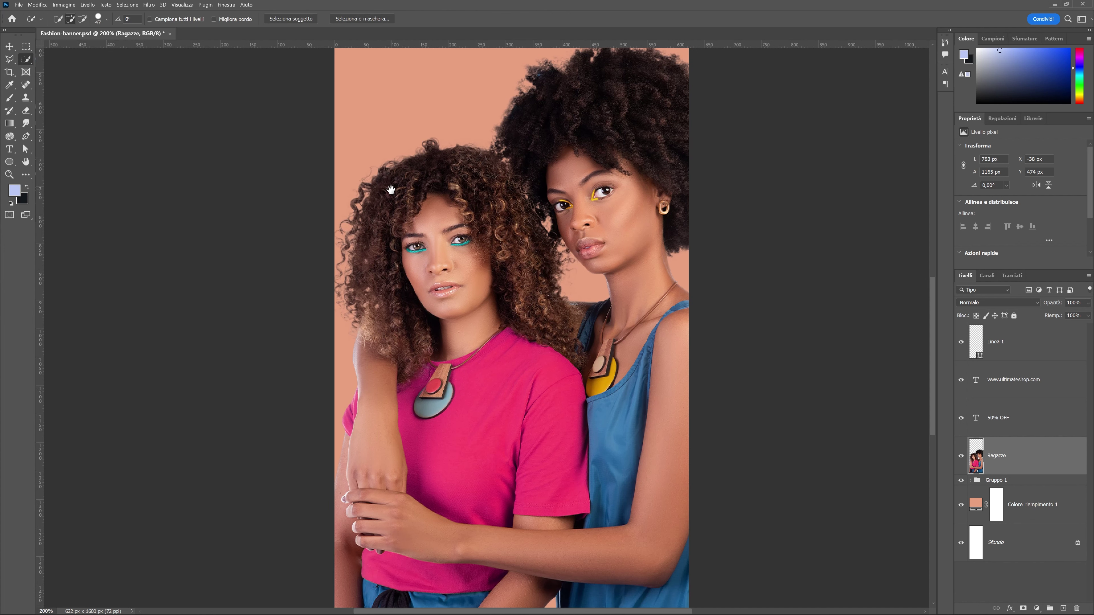
left_click_drag(459, 236, 458, 233)
right_click(26, 59)
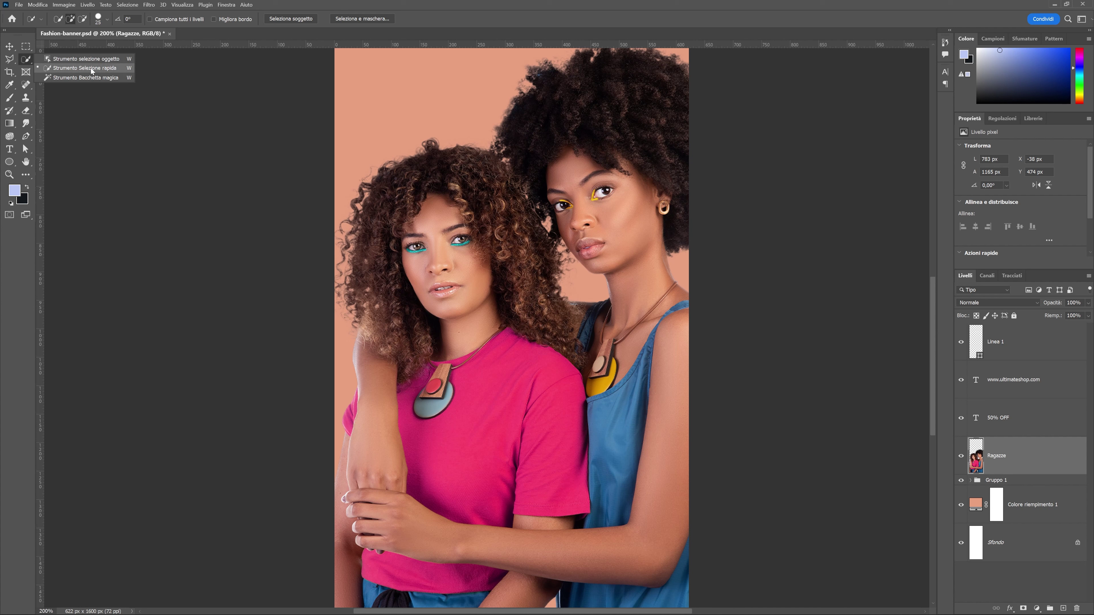
left_click(105, 68)
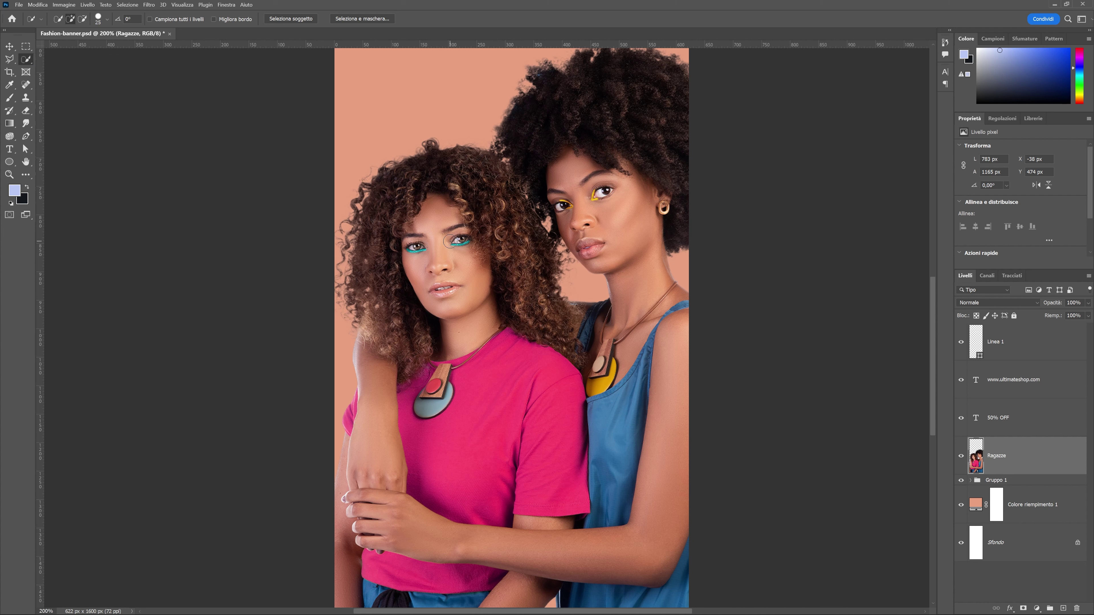
mouse_move(413, 226)
left_mouse_down()
mouse_move(501, 209)
mouse_move(532, 305)
mouse_move(437, 177)
mouse_move(389, 182)
mouse_move(359, 270)
mouse_move(401, 367)
mouse_move(517, 310)
mouse_move(554, 278)
left_mouse_up()
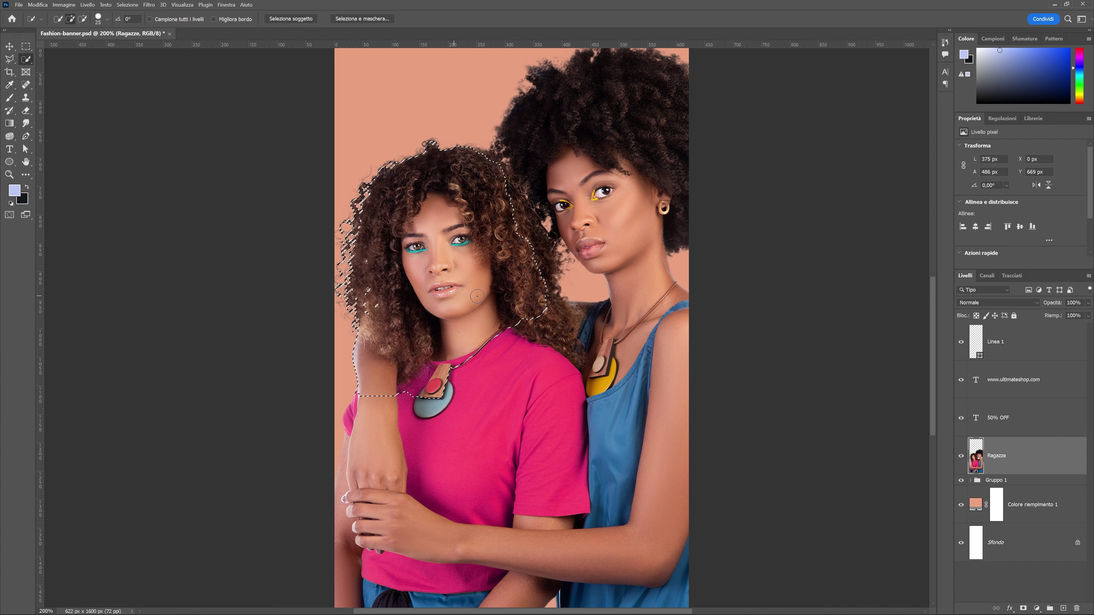
mouse_move(489, 191)
left_mouse_down()
mouse_move(539, 266)
mouse_move(536, 316)
left_mouse_up()
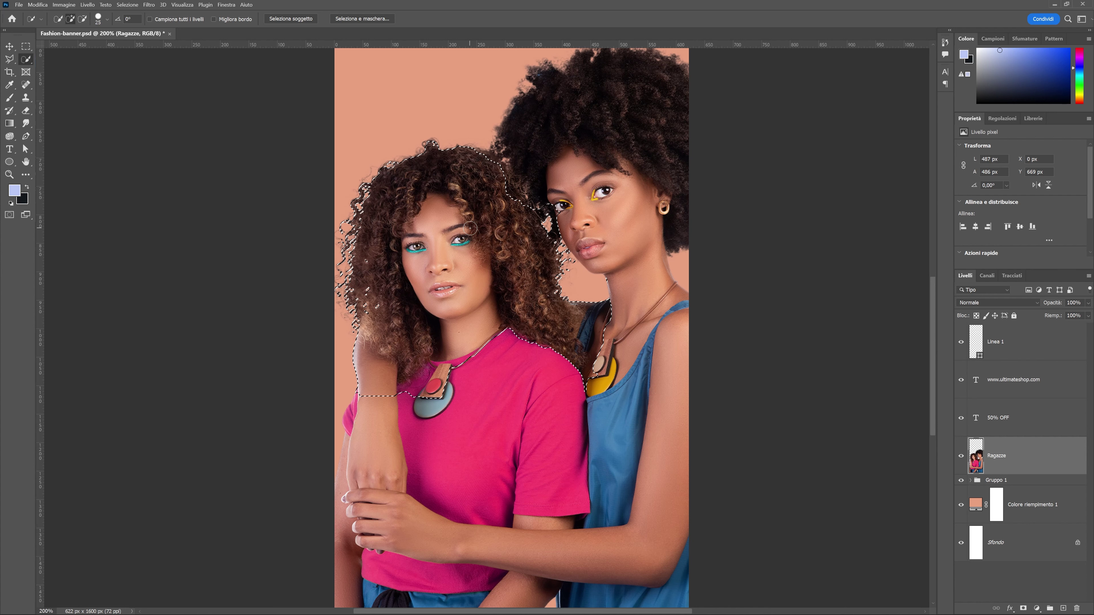
key("ctrl+z")
key("ctrl+d")
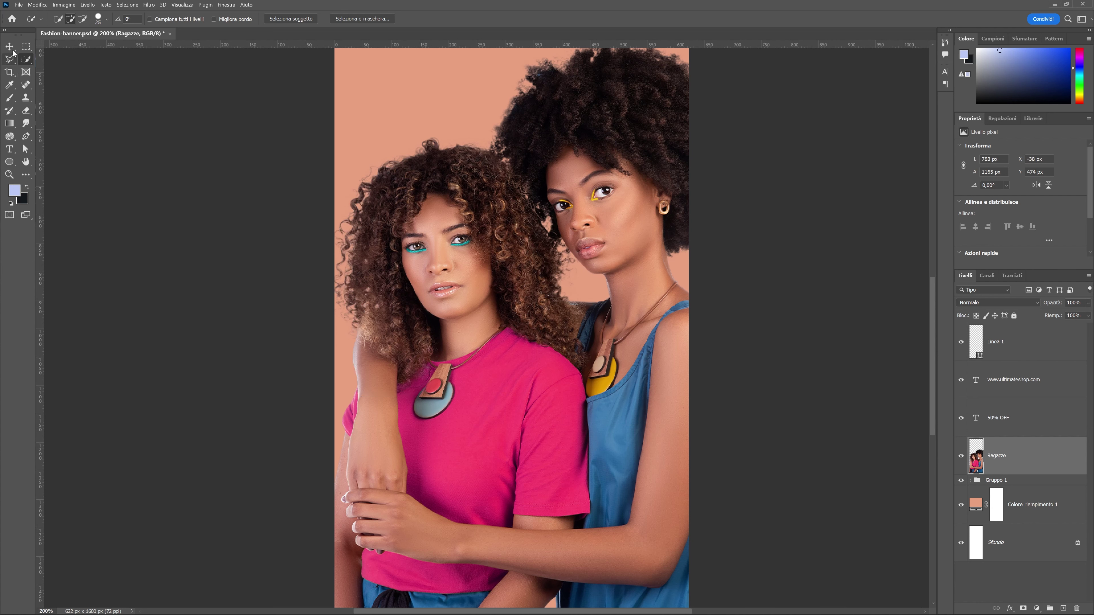
Select the left woman with Object Selection and centre the whole banner in view
right_click(26, 59)
left_click(83, 59)
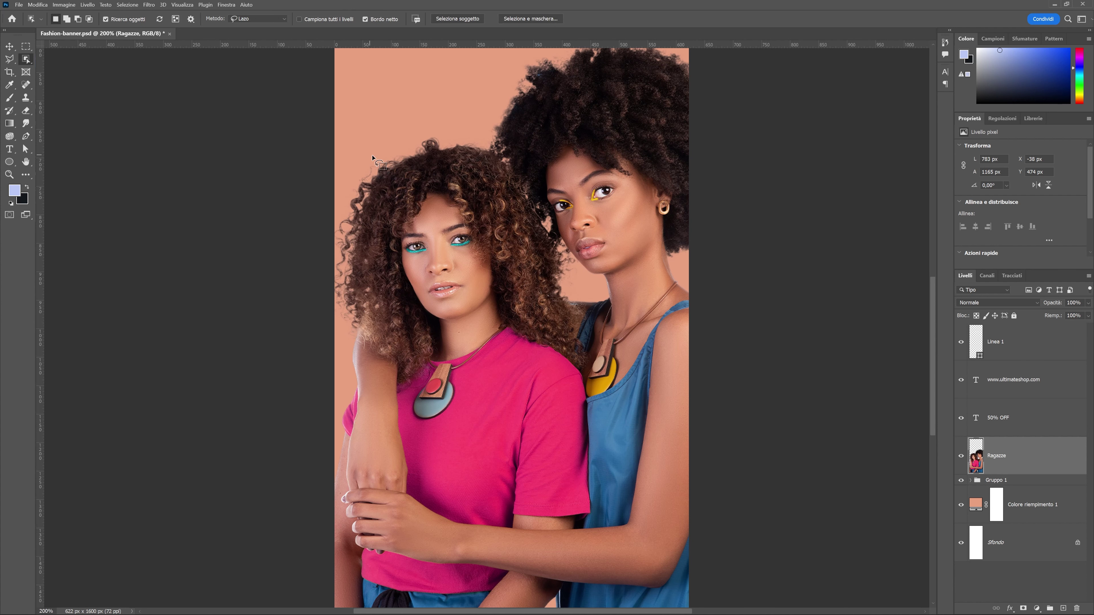
key("ctrl+minus")
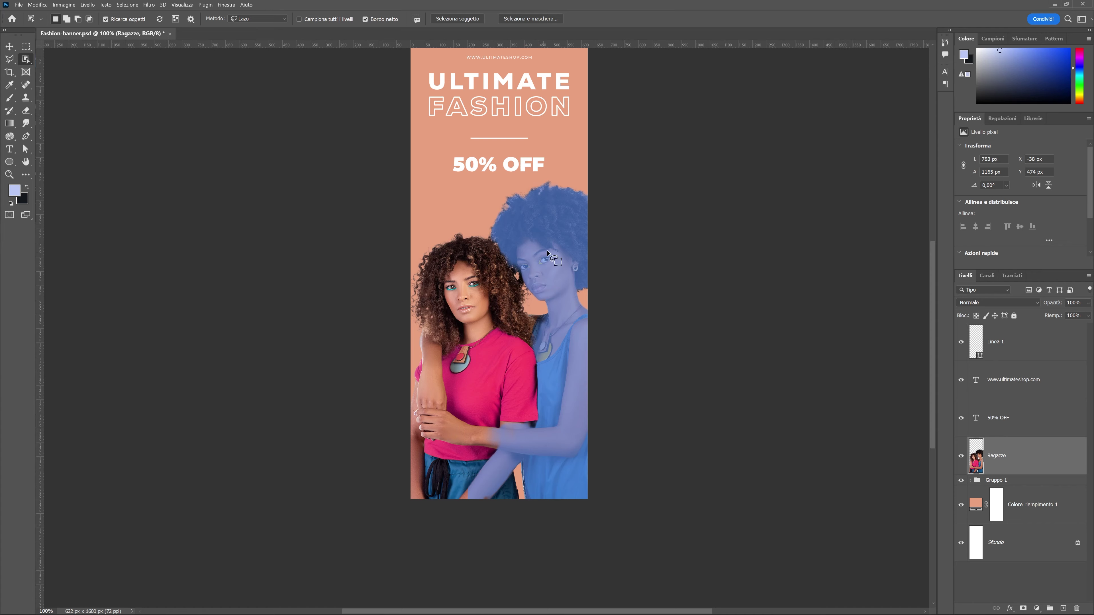
left_click(414, 307)
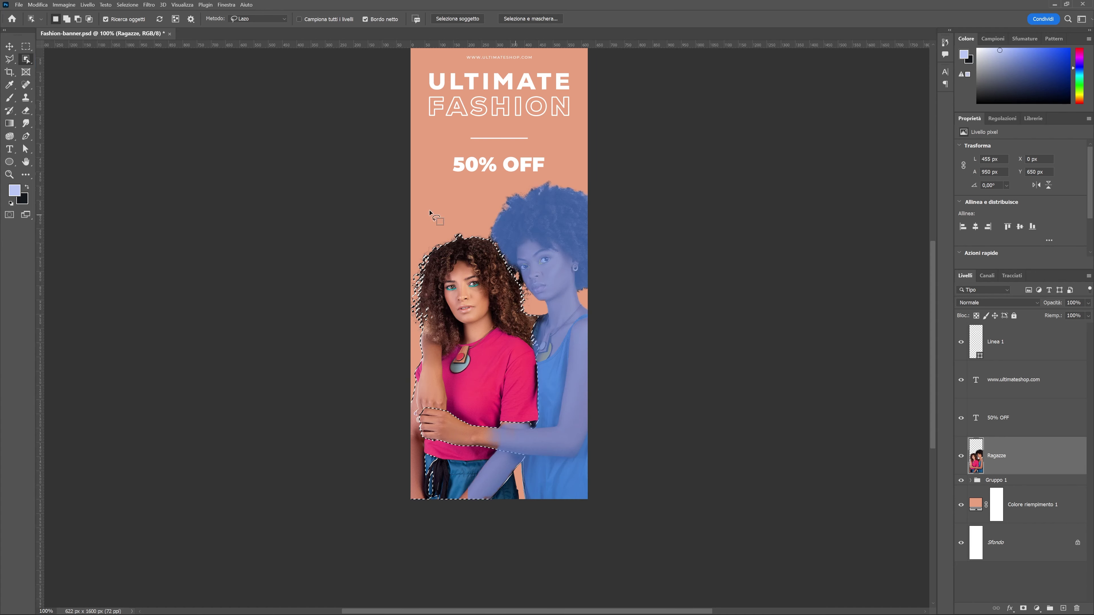
key("ctrl+plus")
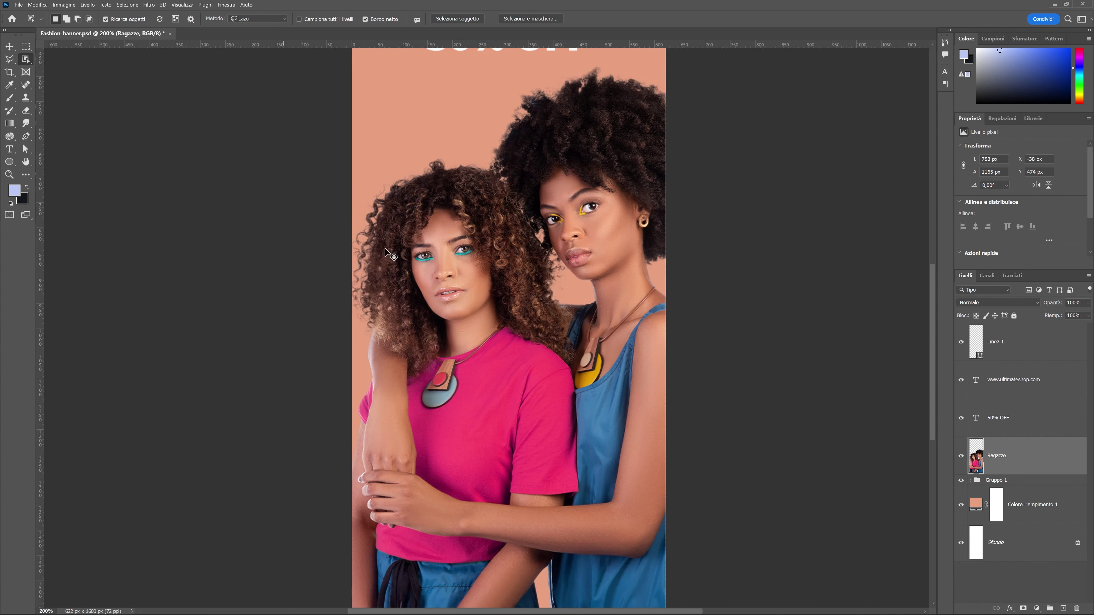
key("ctrl+minus")
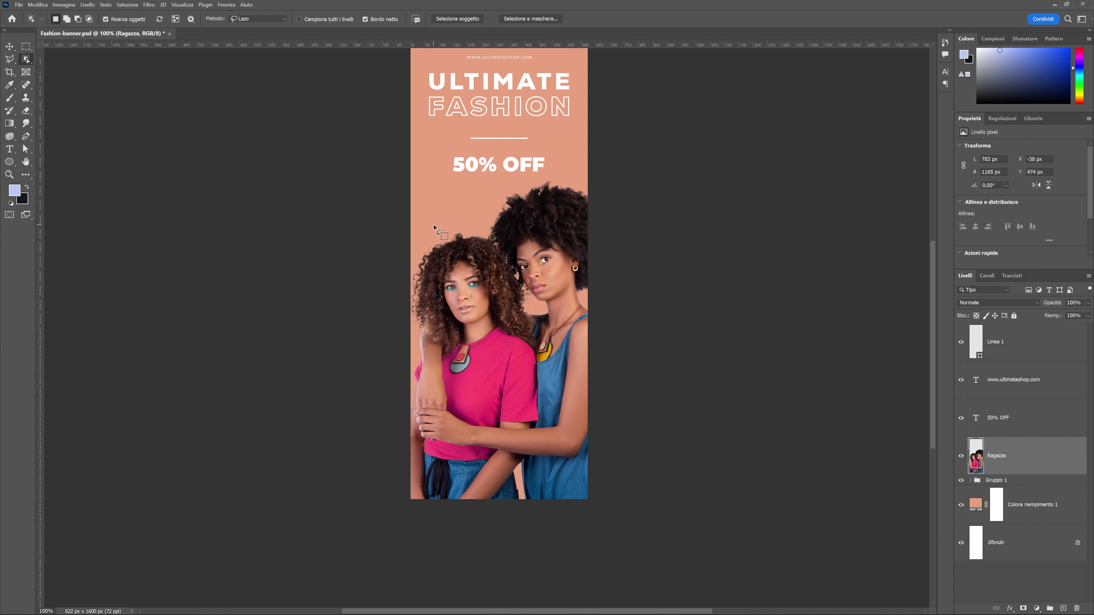
left_click_drag(363, 122, 361, 178)
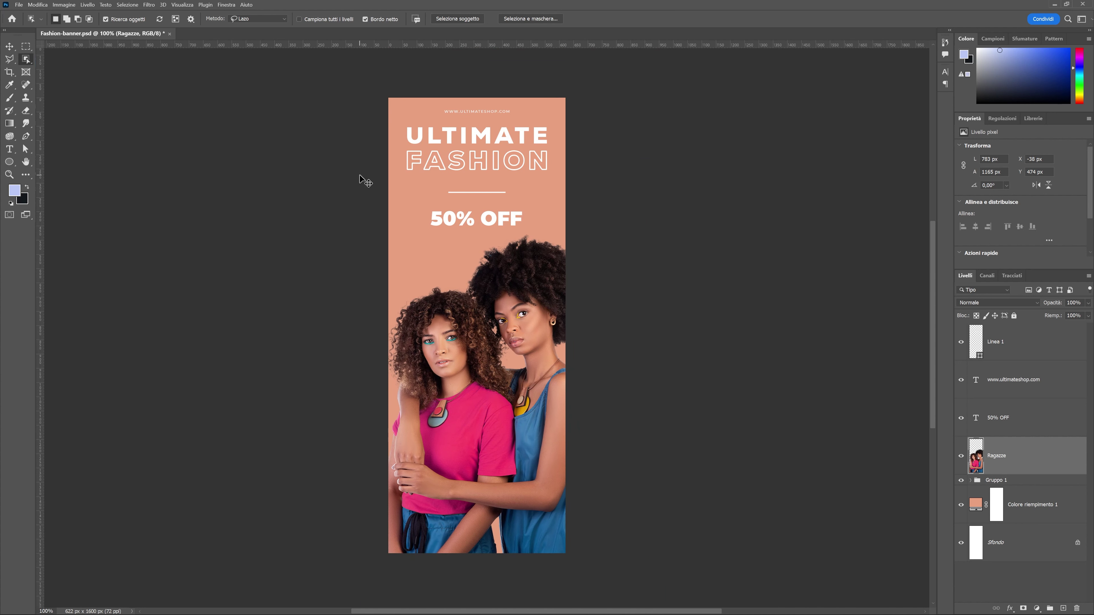
left_click(10, 72)
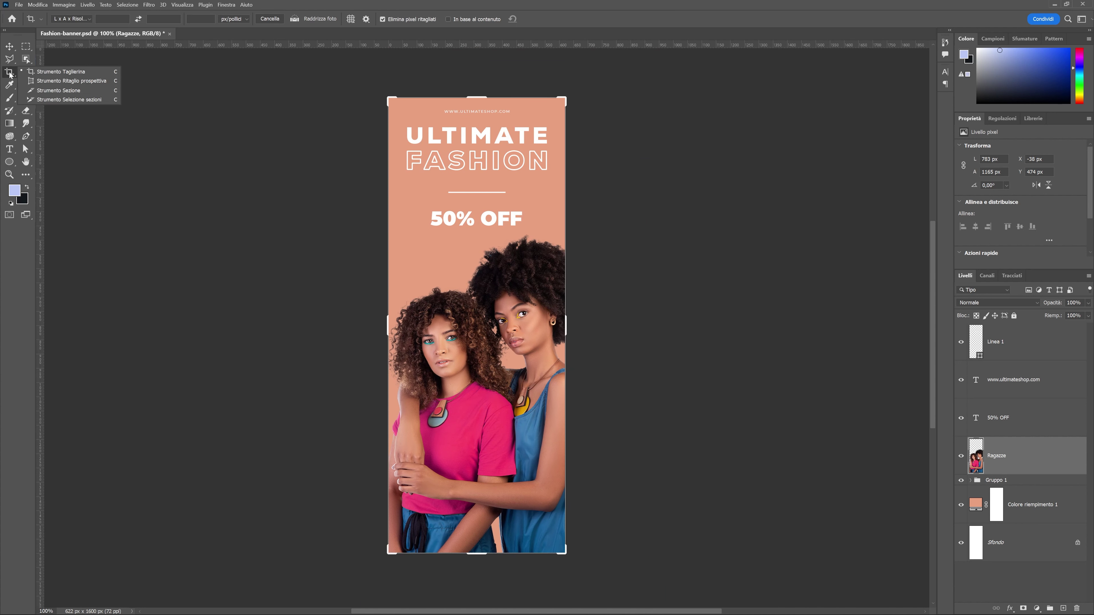
left_click(41, 72)
left_click_drag(478, 100, 479, 170)
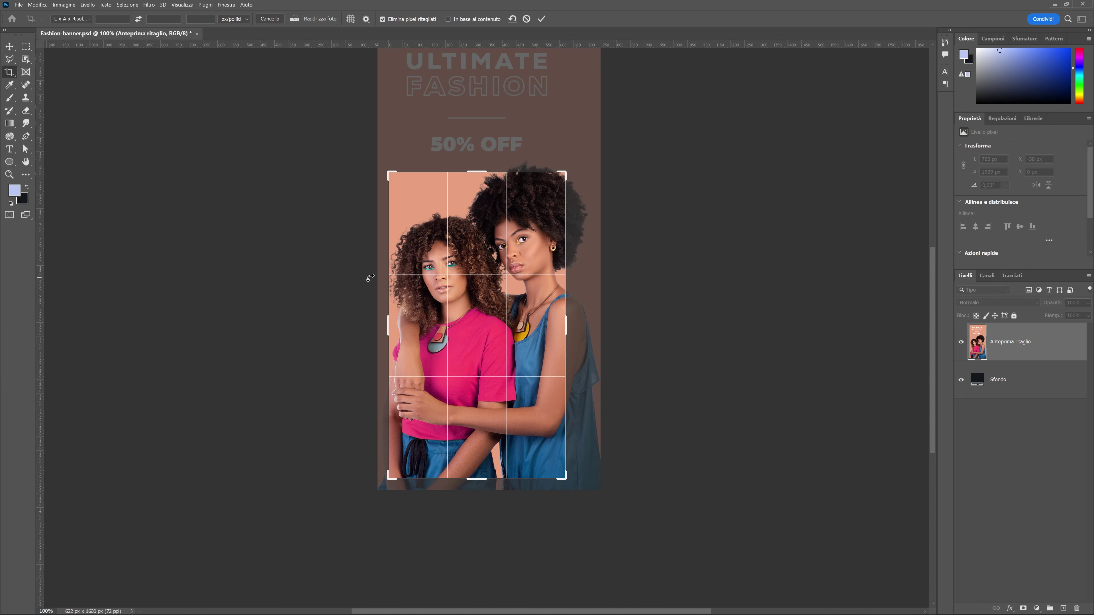
key("Return")
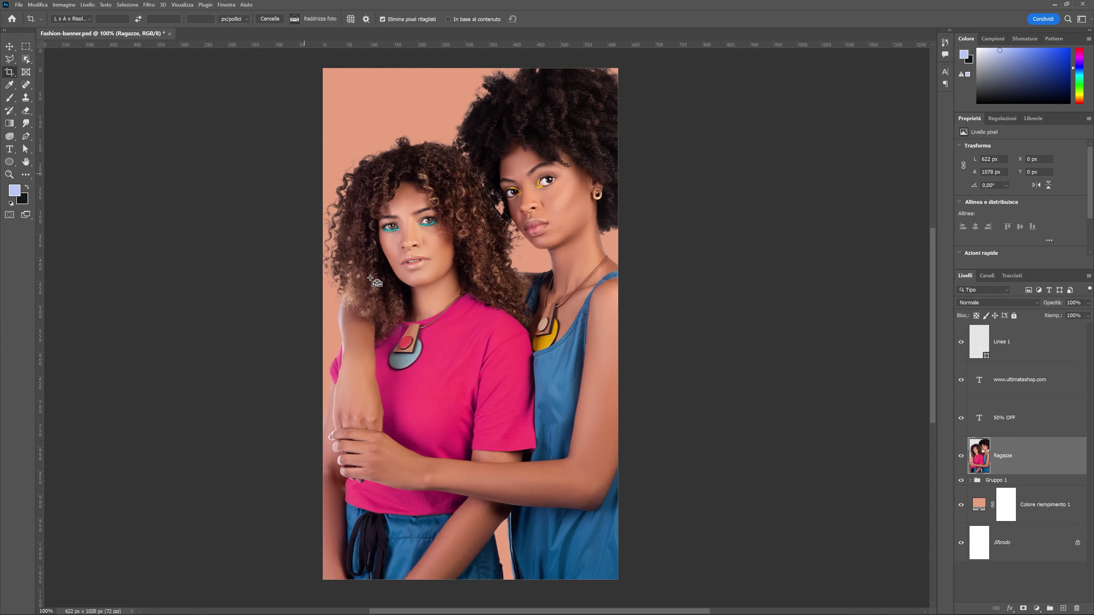
key("ctrl+z")
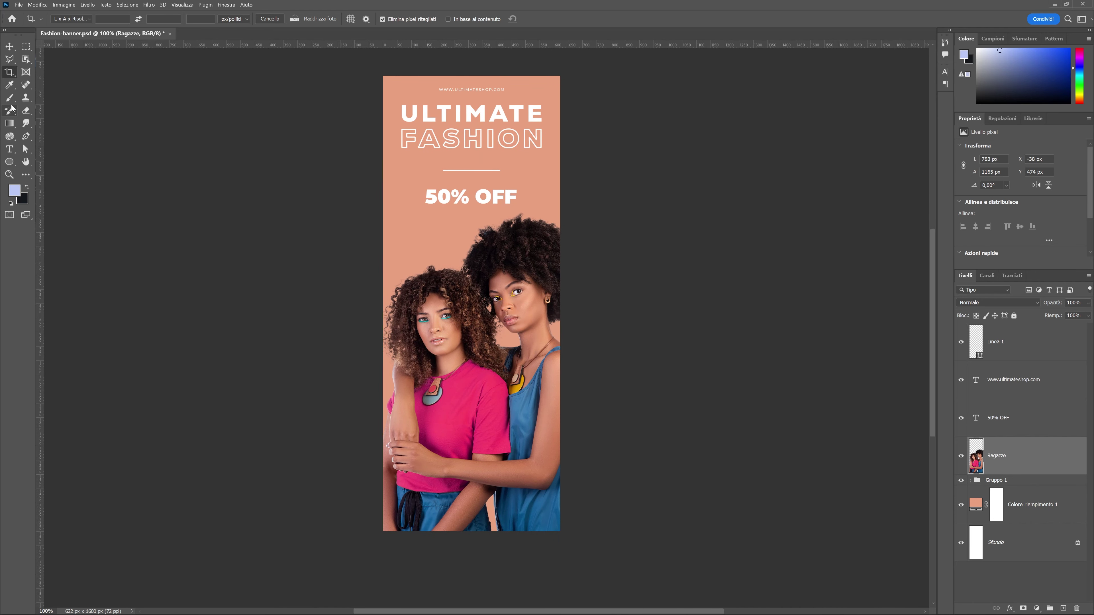
Make the Spot Healing Brush active and zoom in on the two women's faces
left_click(27, 88)
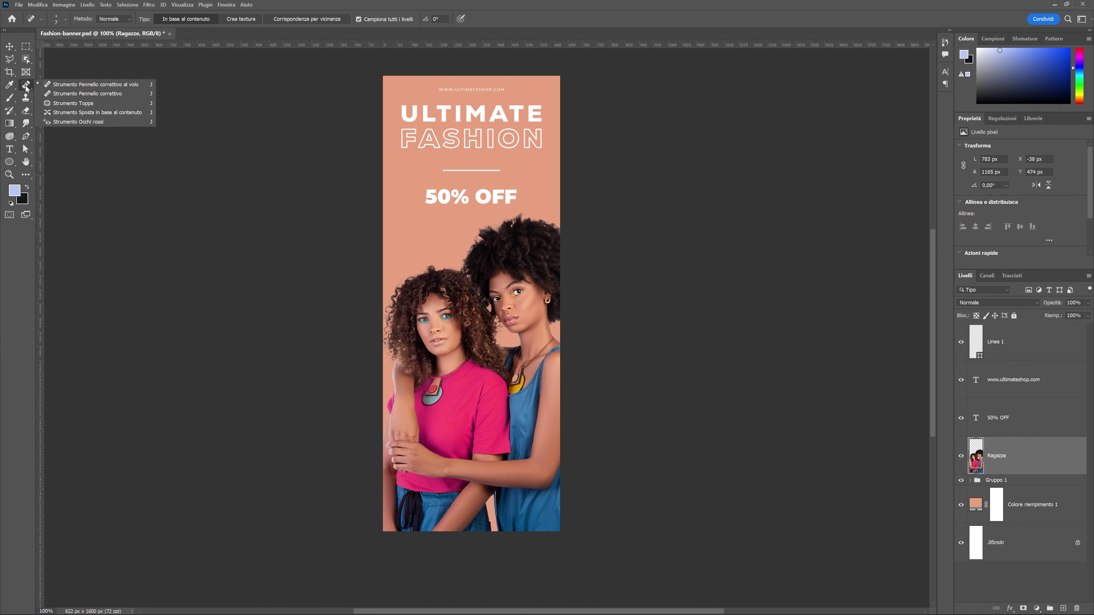
left_click(55, 86)
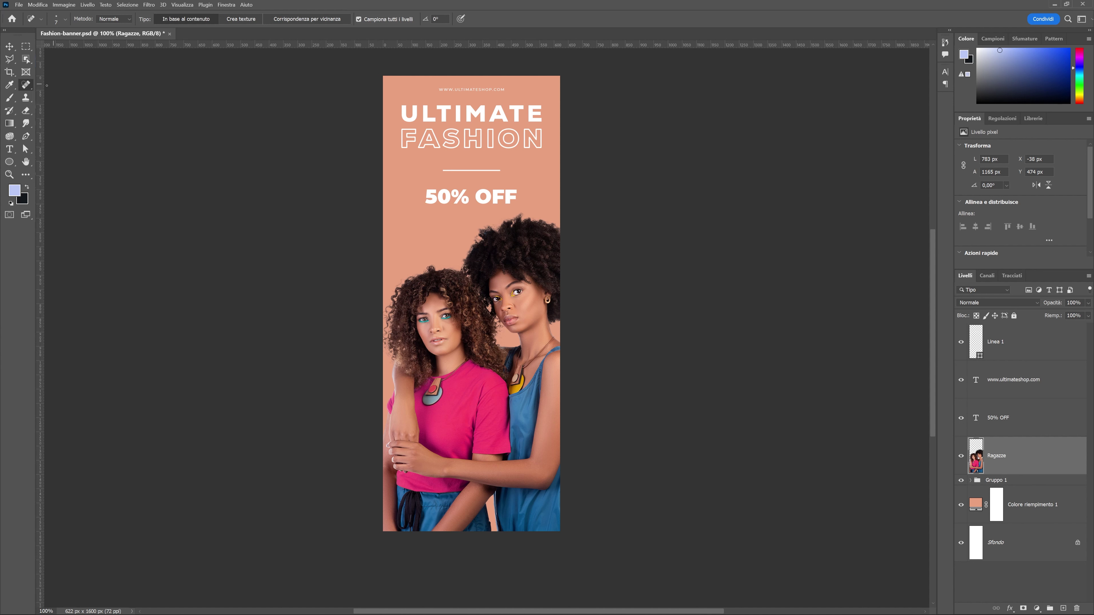
right_click(26, 87)
left_click(64, 83)
key("ctrl+plus")
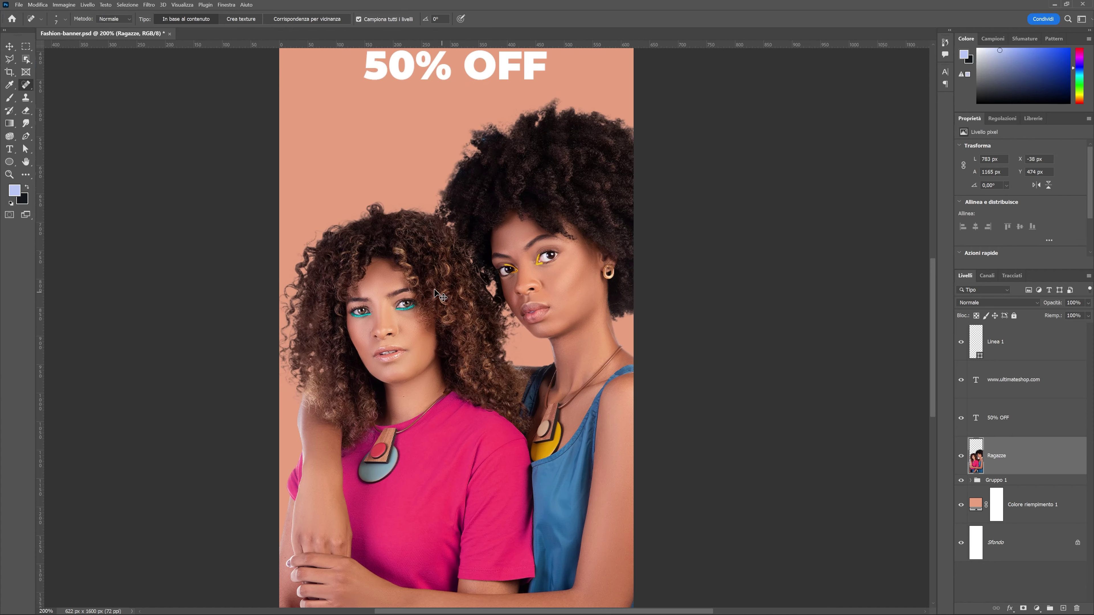
key("ctrl+plus")
left_click_drag(366, 345, 454, 266)
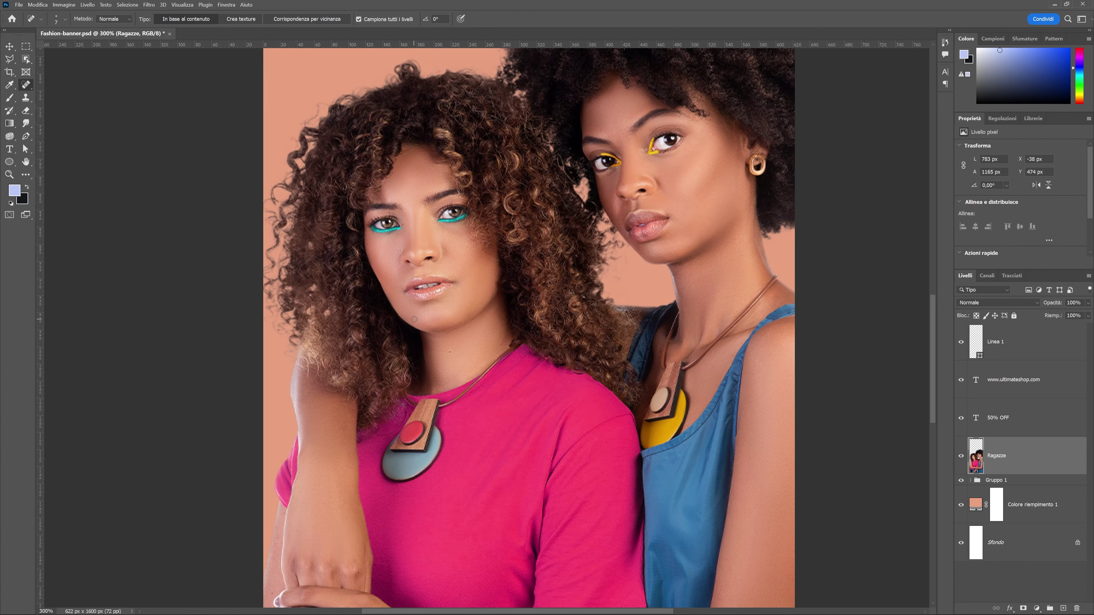
Zoom onto the pink-shirted woman's neck and resize the healing brush to fit it
key("ctrl+plus")
left_click_drag(391, 349, 452, 300)
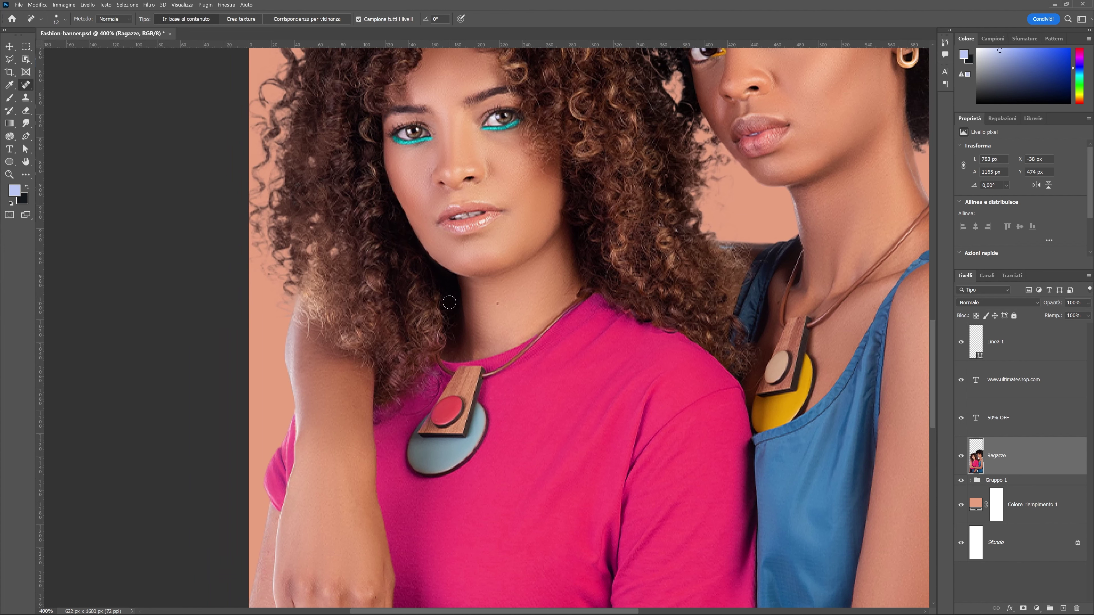
key("ctrl+plus")
key("ctrl+plus")
left_click_drag(442, 274, 435, 273)
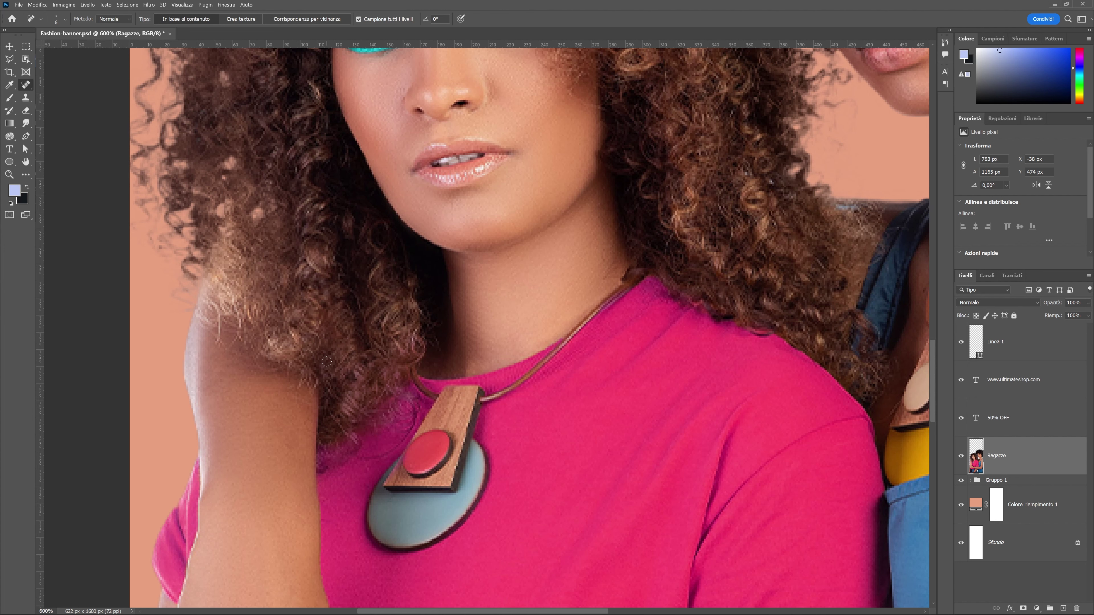
scroll(327, 362, "down", 2)
scroll(332, 363, "down", 2)
scroll(341, 364, "up", 1)
scroll(349, 365, "up", 2)
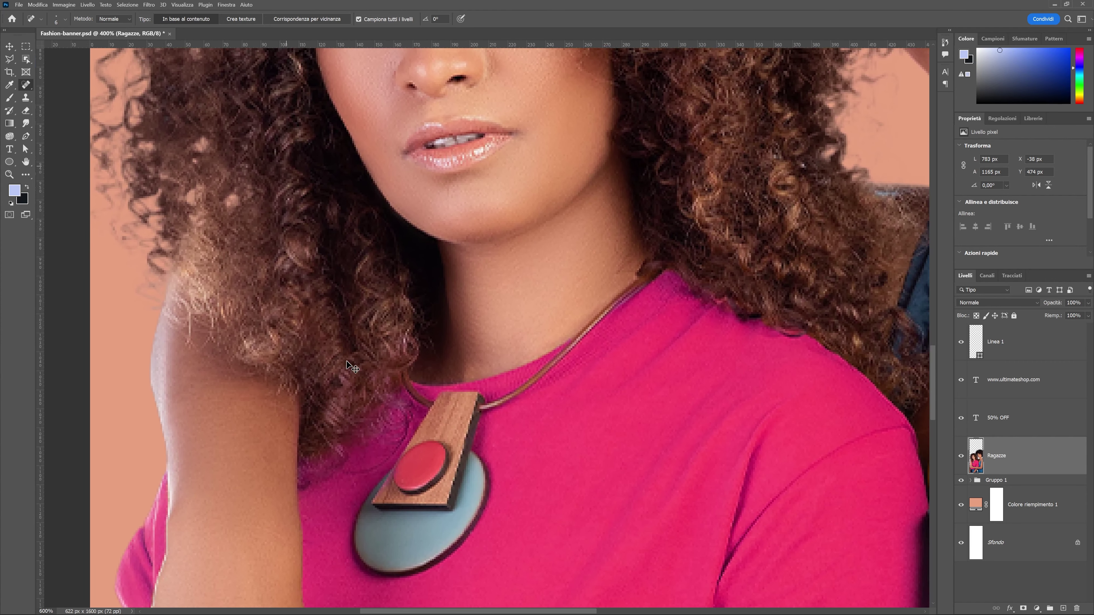
scroll(517, 287, "up", 1)
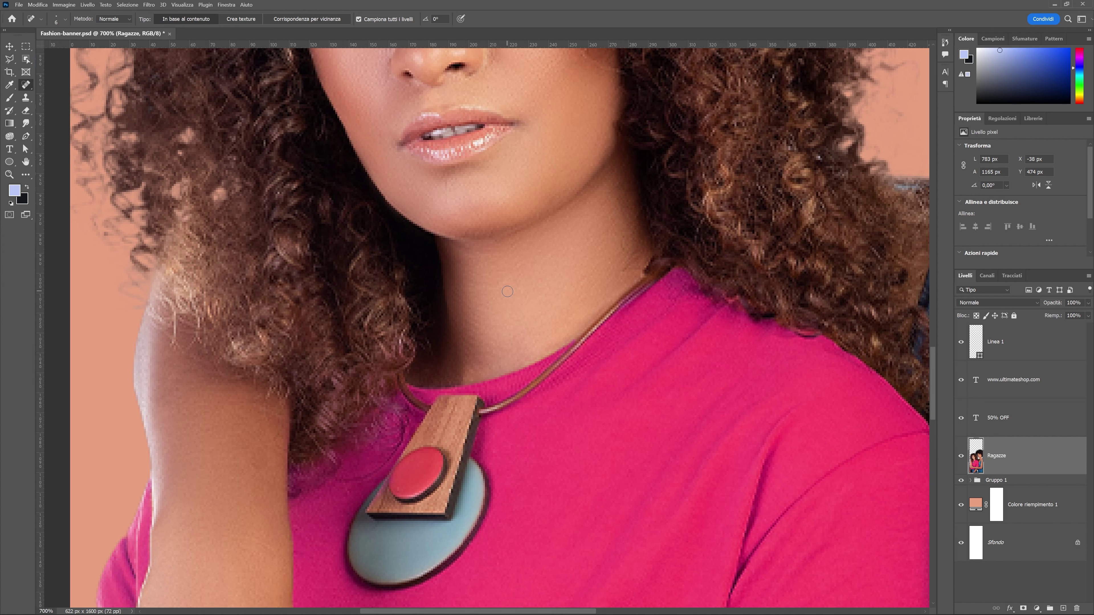
scroll(507, 291, "down", 1)
right_click(25, 86)
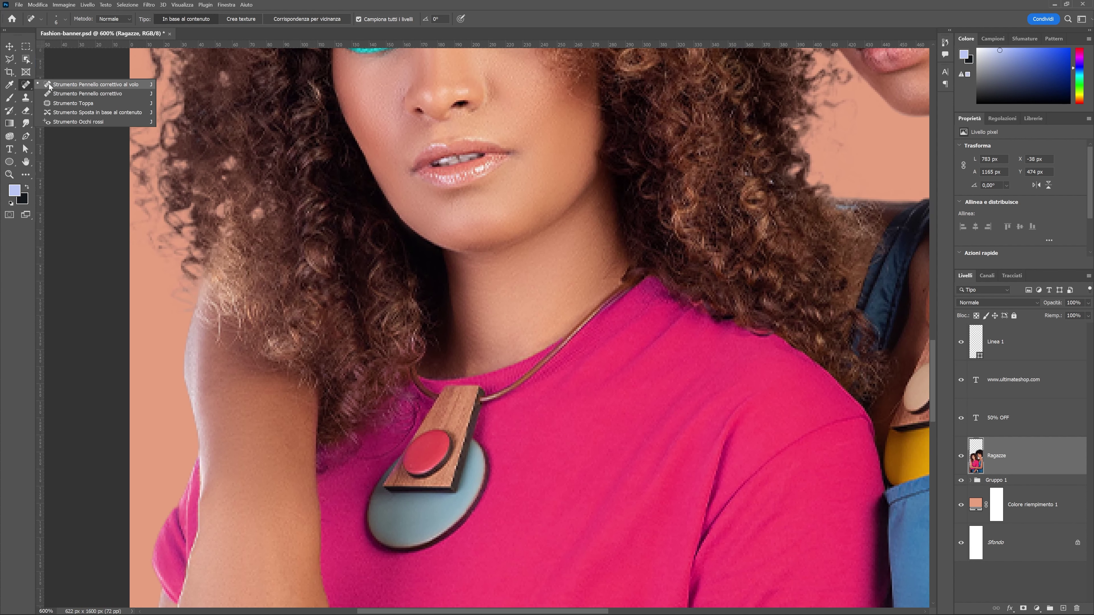
left_click(50, 83)
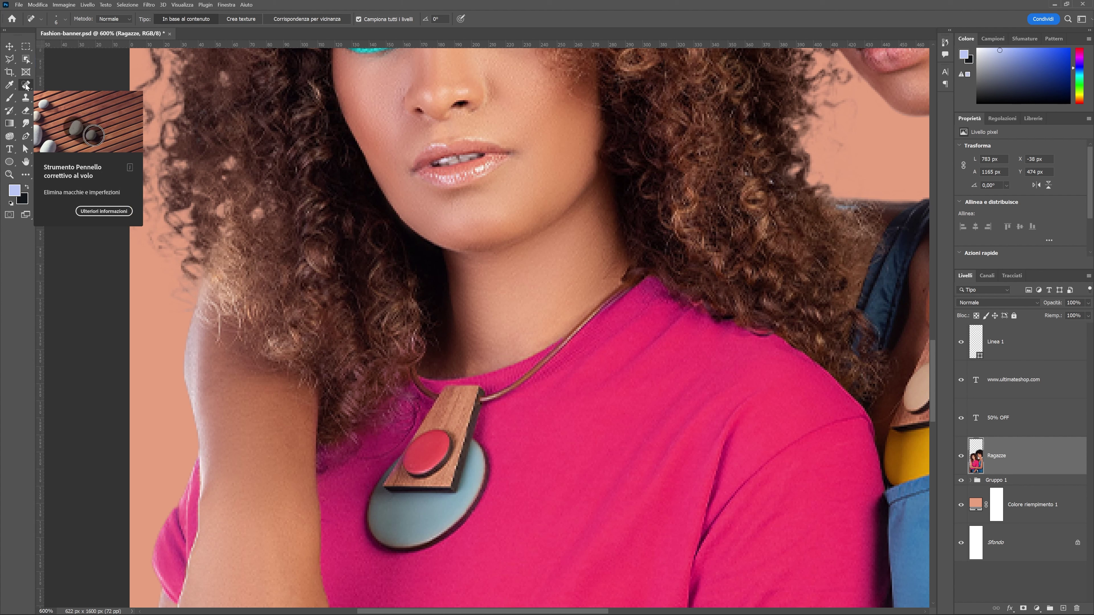
left_click(27, 98)
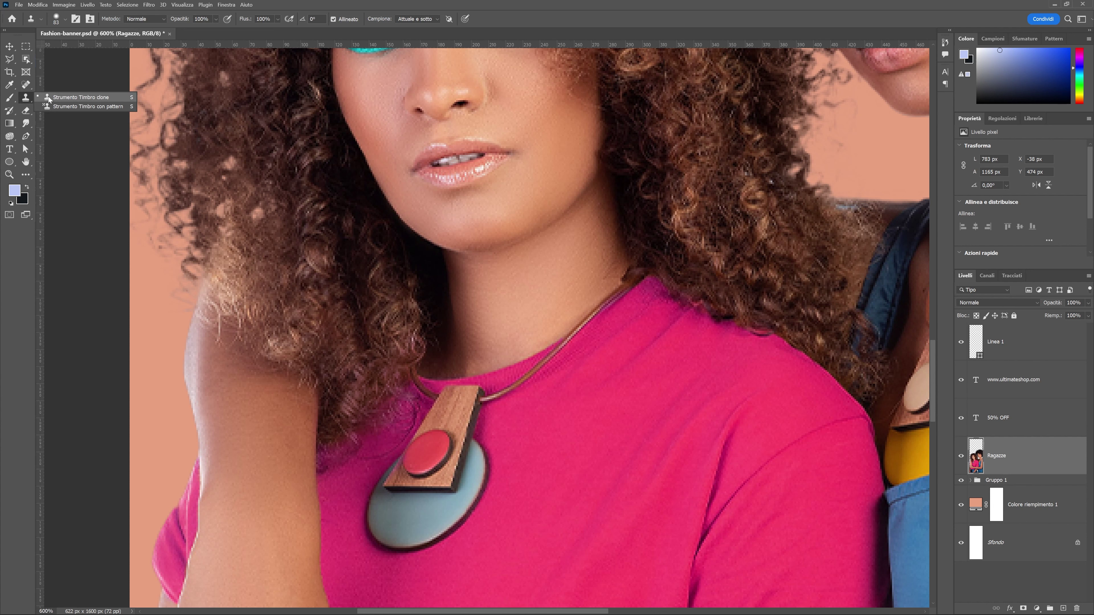
key("ctrl+minus")
key("ctrl+minus")
key("ctrl+minus")
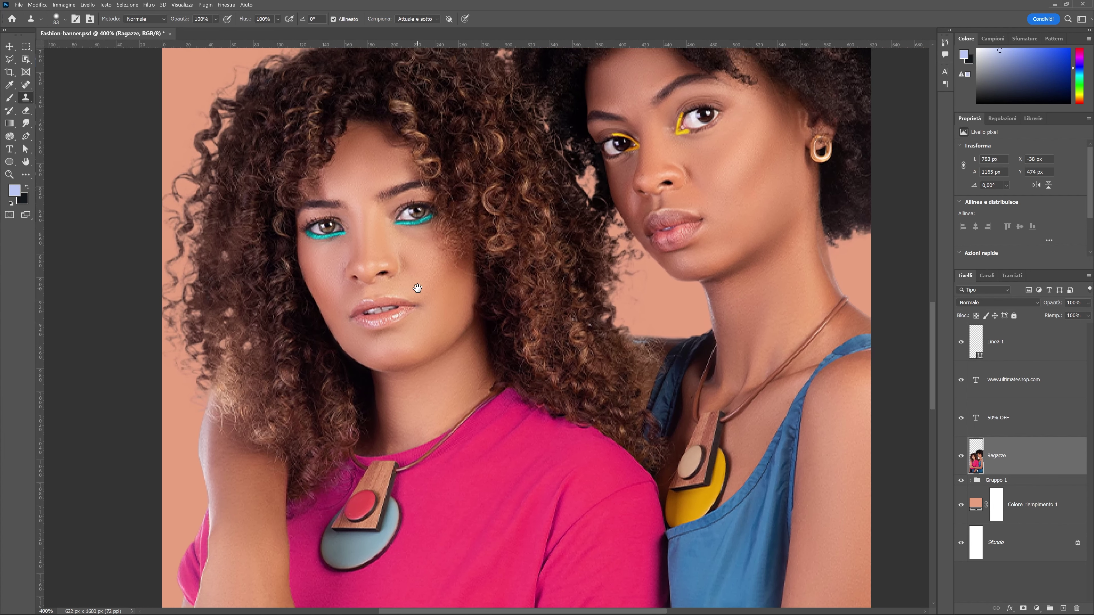
left_click_drag(451, 233, 394, 298)
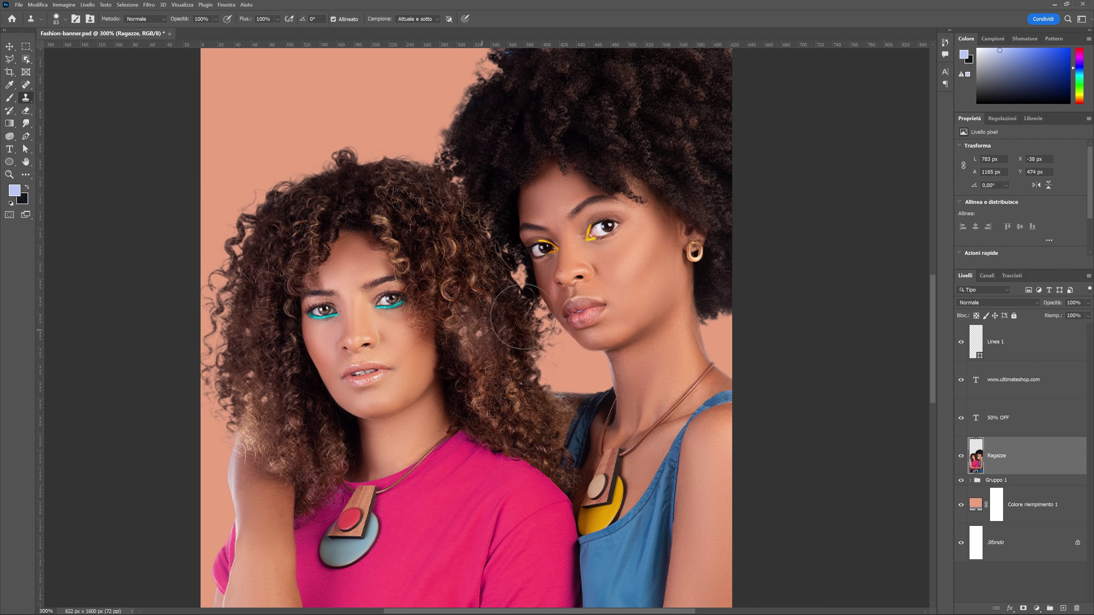
left_click(329, 367, "alt")
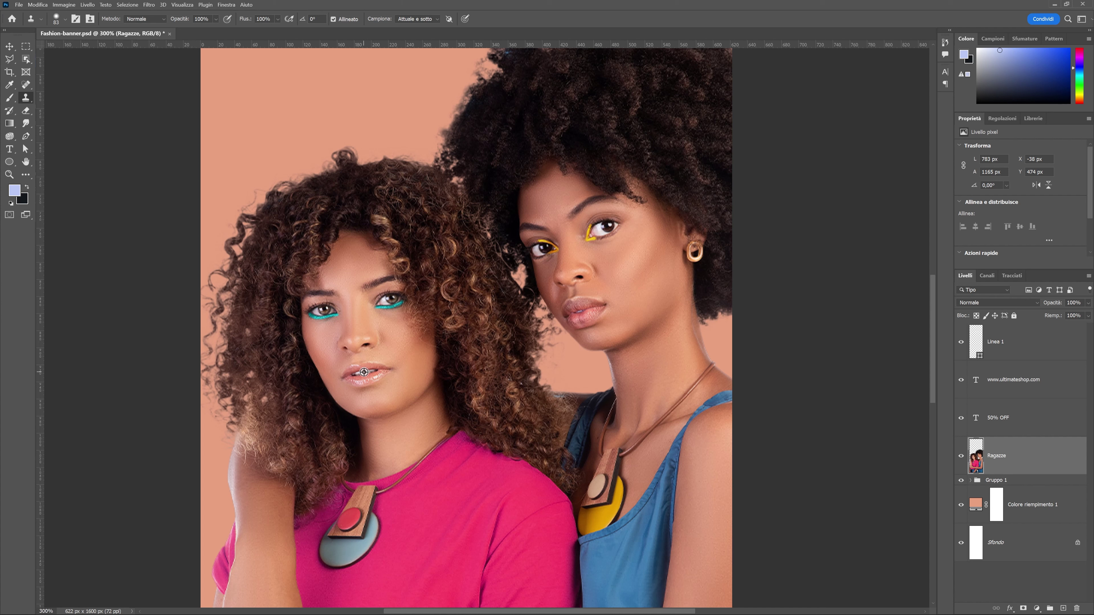
left_click(364, 372, "alt")
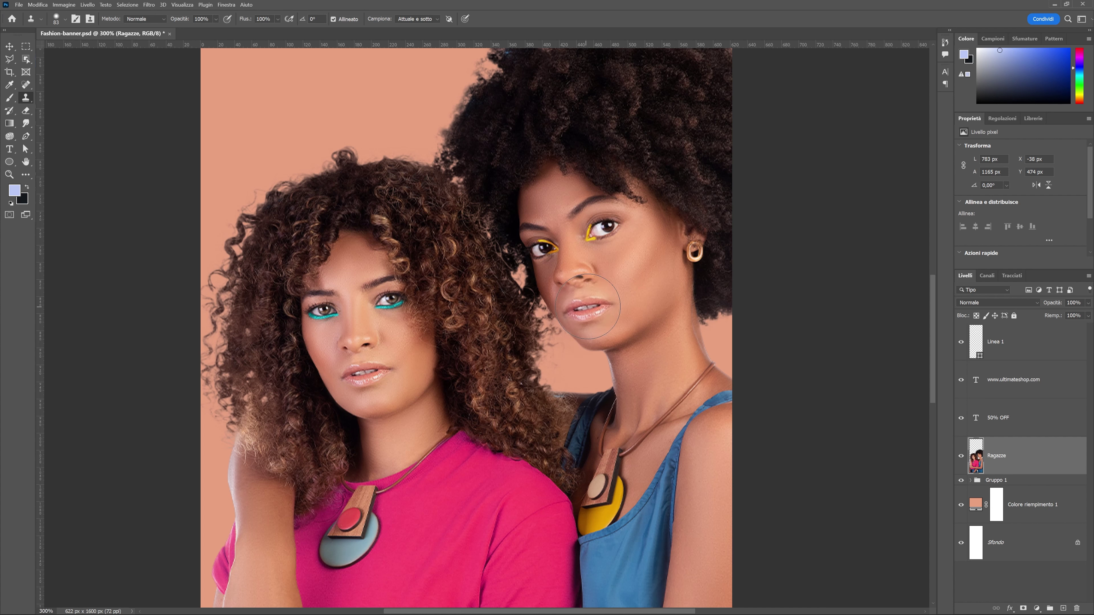
left_click(586, 309)
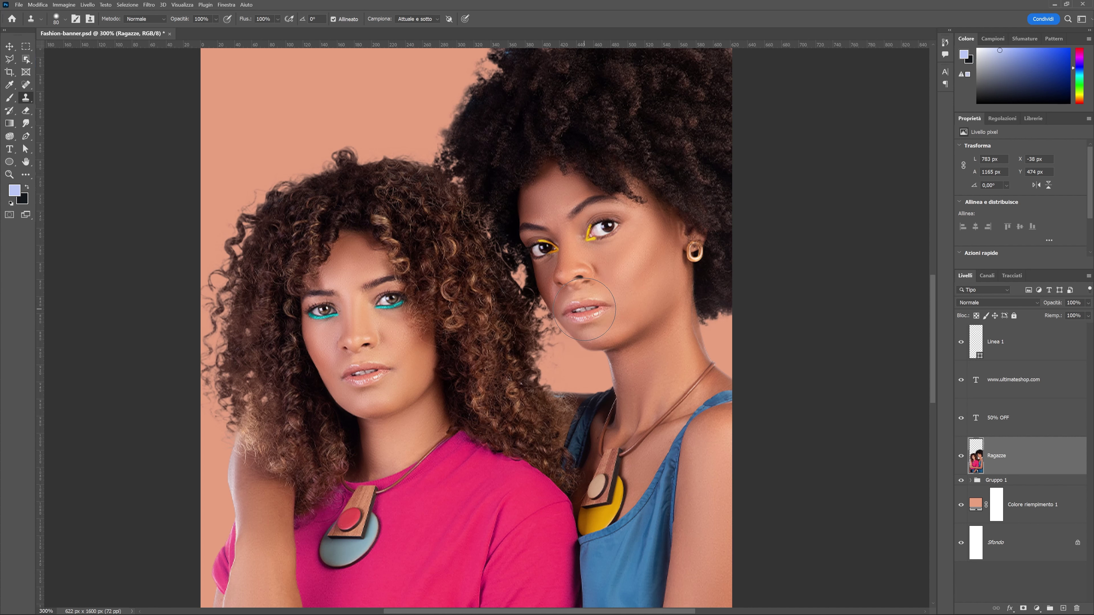
left_click(579, 308)
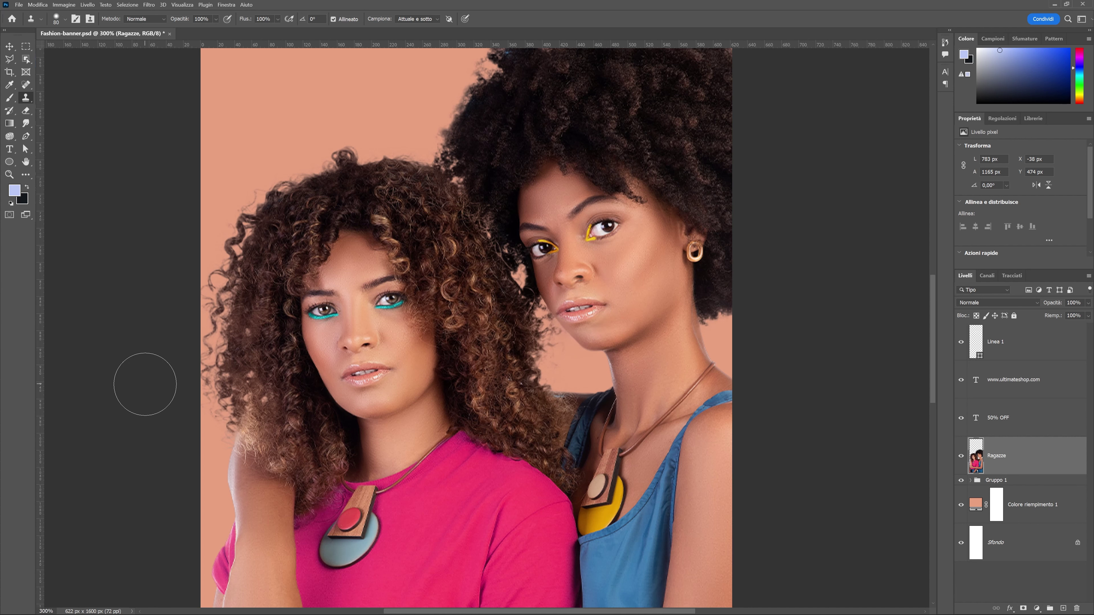
key("ctrl+minus")
key("ctrl+minus")
key("ctrl+minus")
key("ctrl+plus")
key("ctrl+plus")
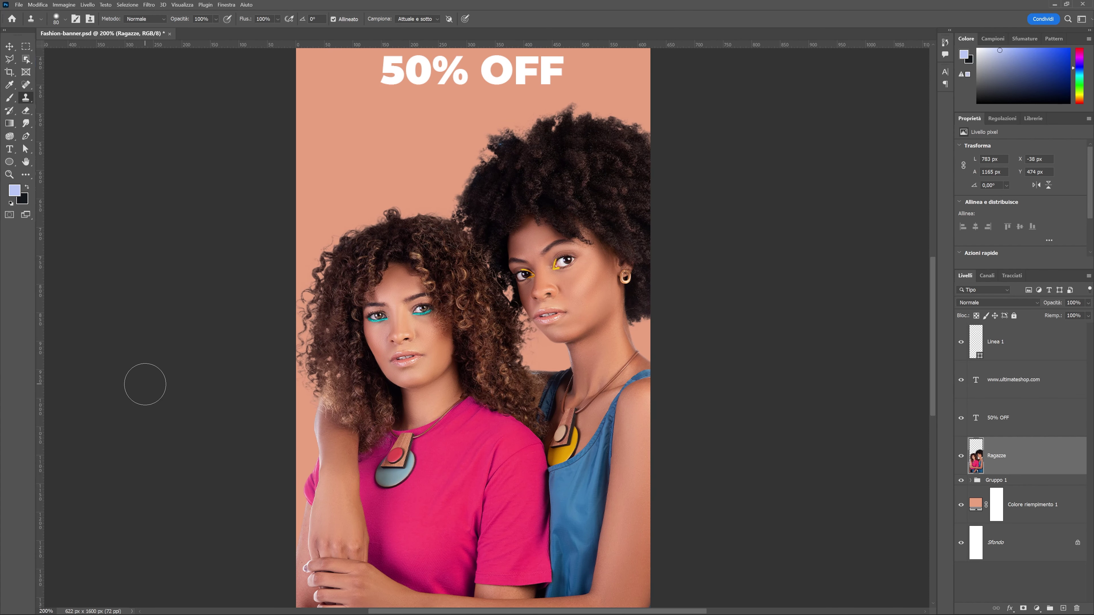
key("ctrl+z")
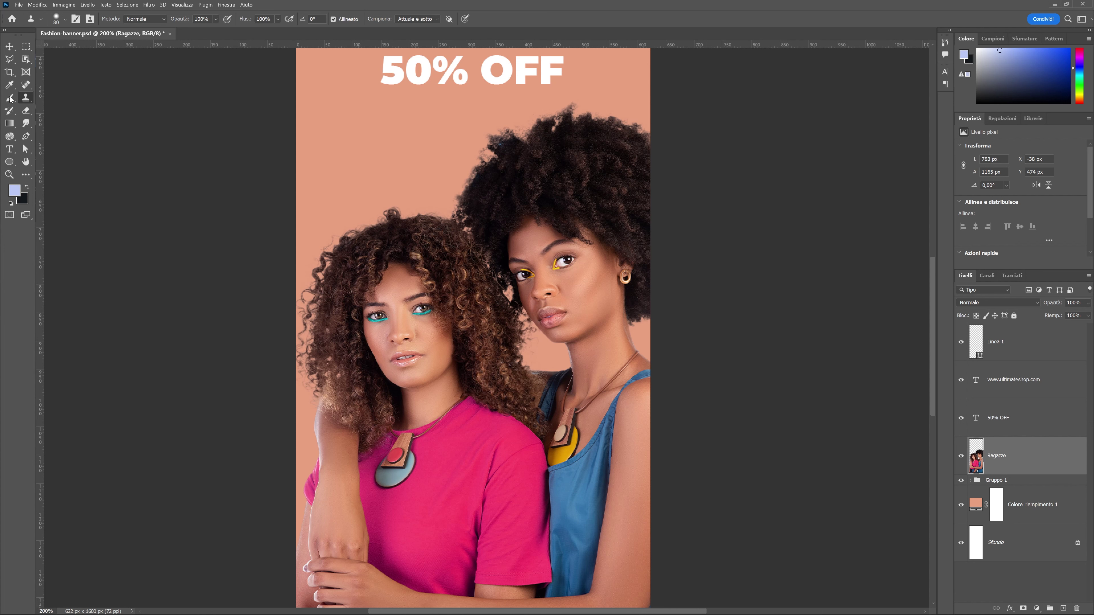
left_click(10, 97)
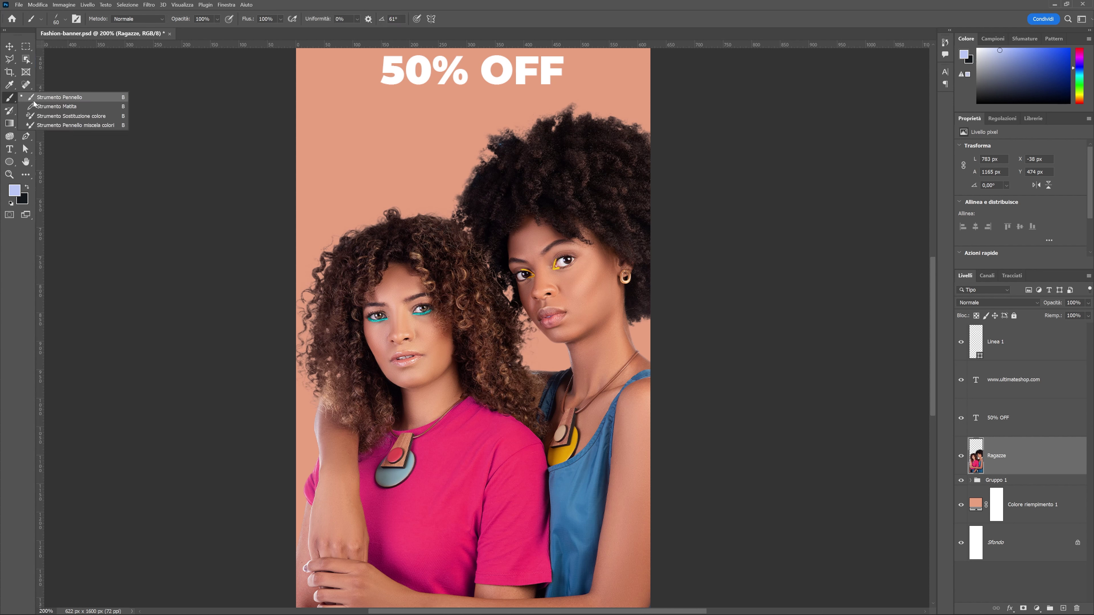
left_click(37, 100)
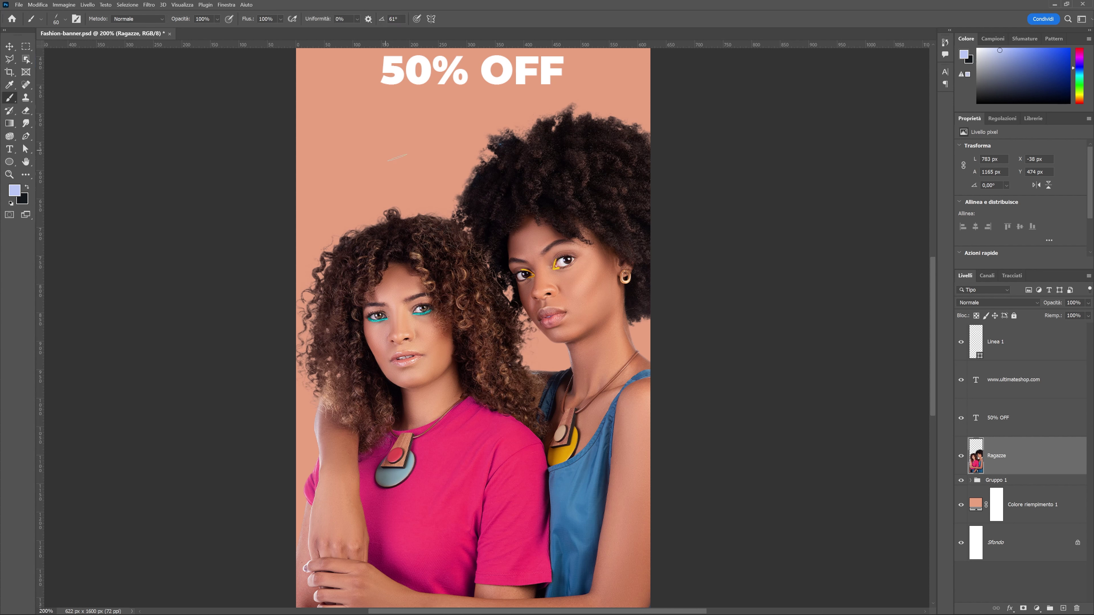
left_click(59, 22)
left_click(73, 138)
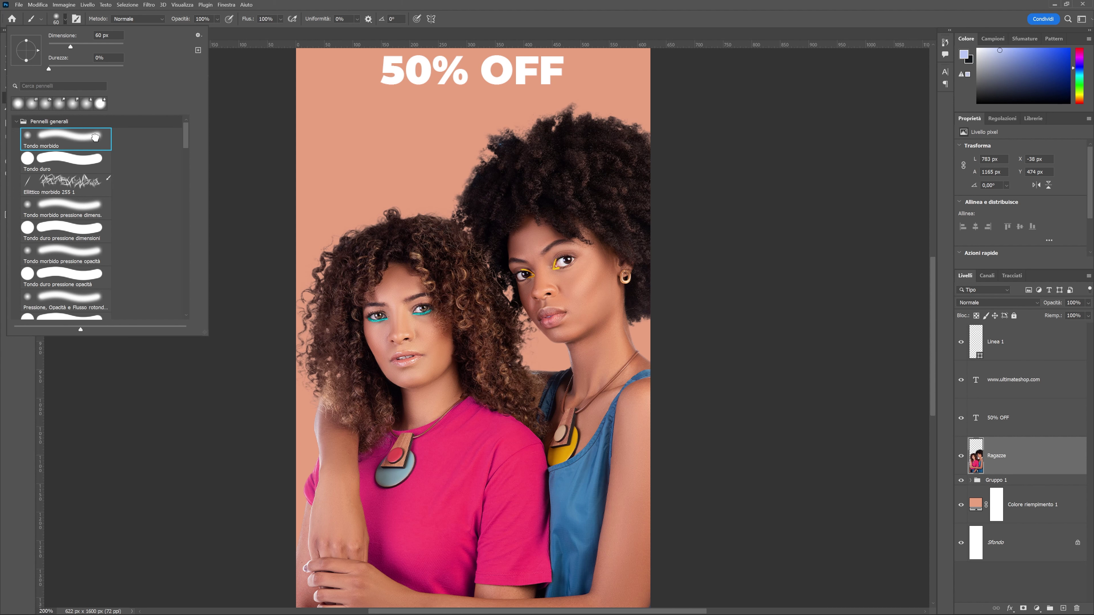
left_click(359, 8)
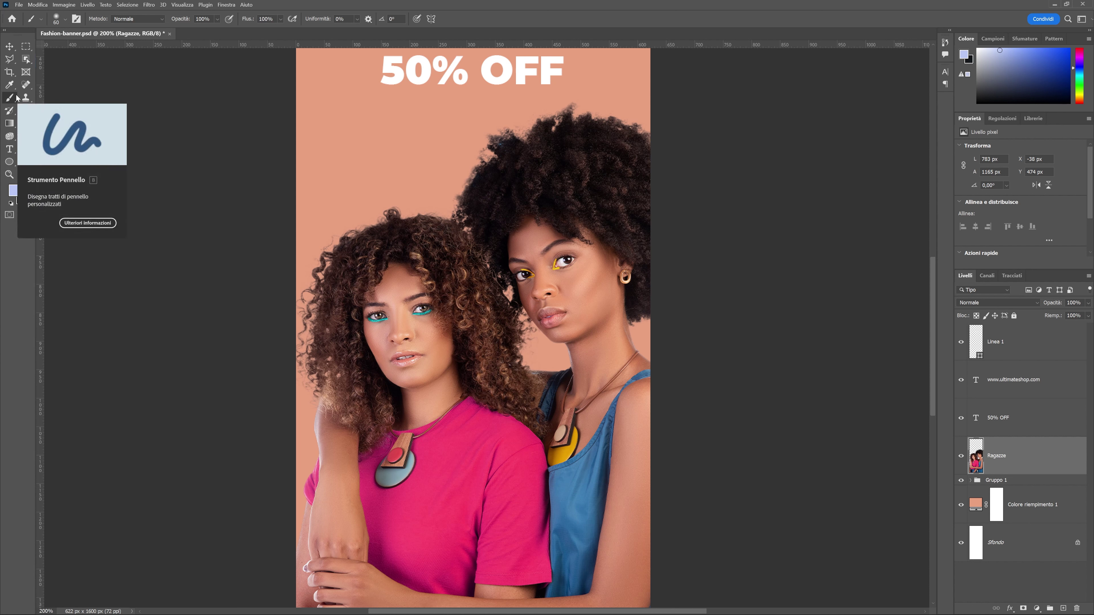
left_click(55, 17)
mouse_move(334, 116)
left_mouse_down()
mouse_move(560, 181)
mouse_move(488, 224)
mouse_move(432, 384)
left_mouse_up()
key("ctrl+z")
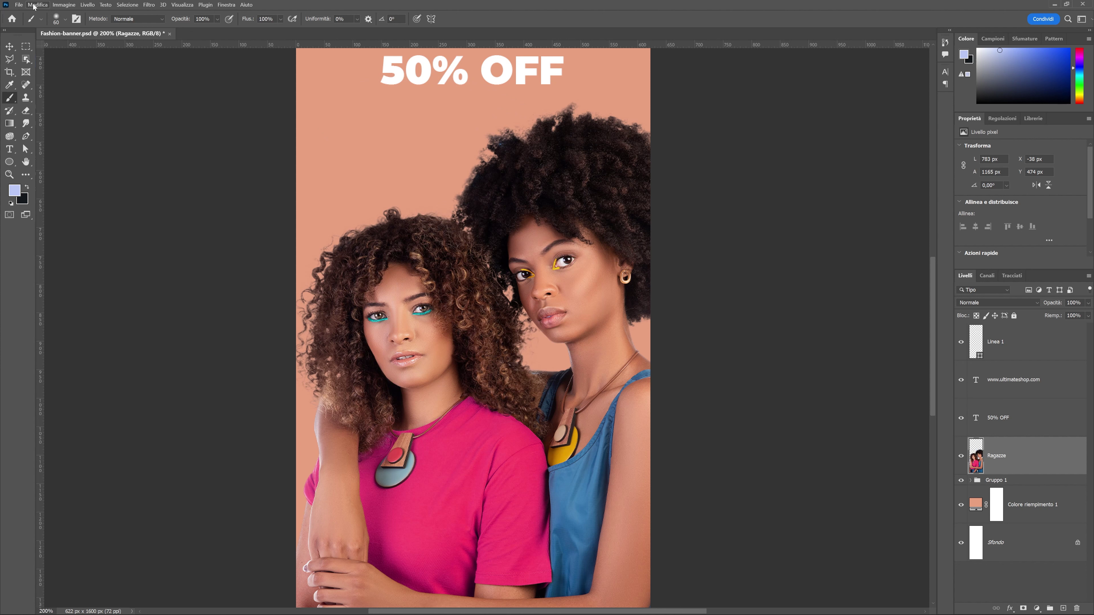
left_click(59, 25)
left_click(72, 183)
mouse_move(420, 137)
left_mouse_down()
mouse_move(455, 403)
mouse_move(414, 356)
left_mouse_up()
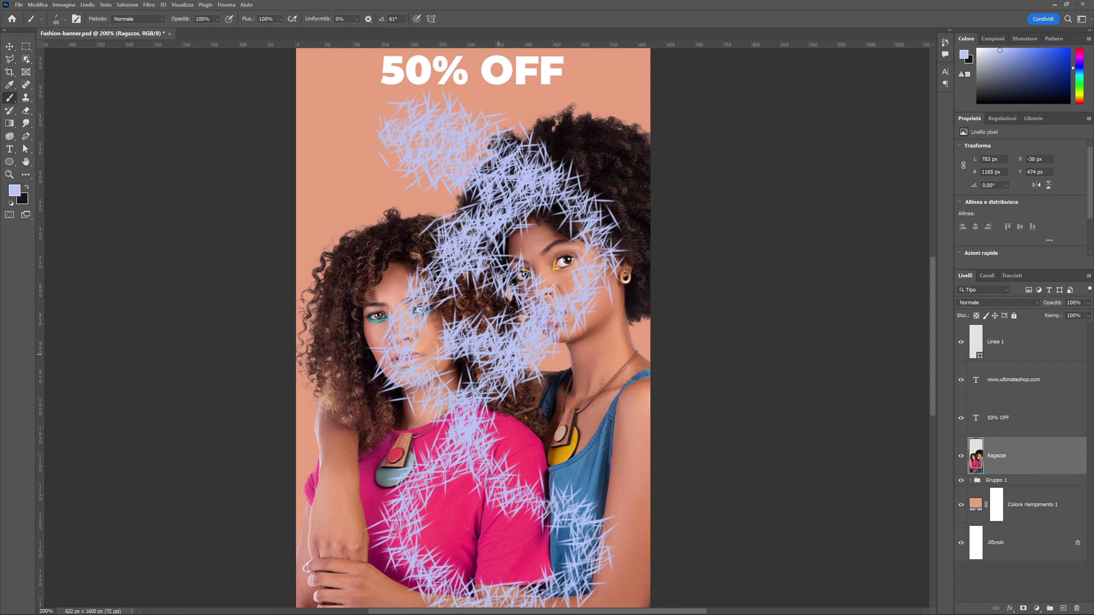
key("ctrl+z")
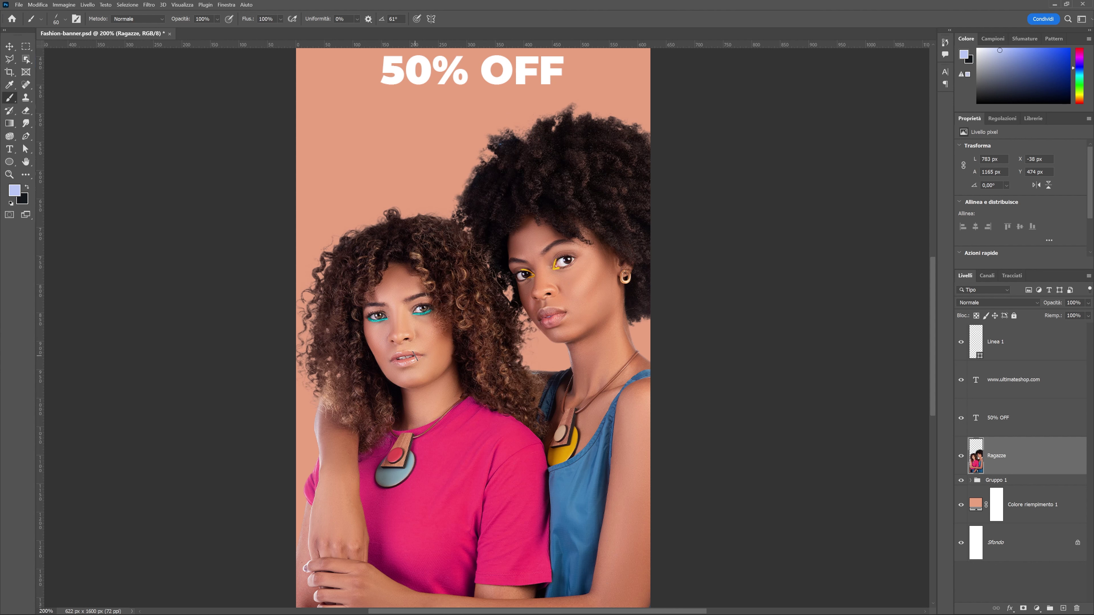
key("ctrl+minus")
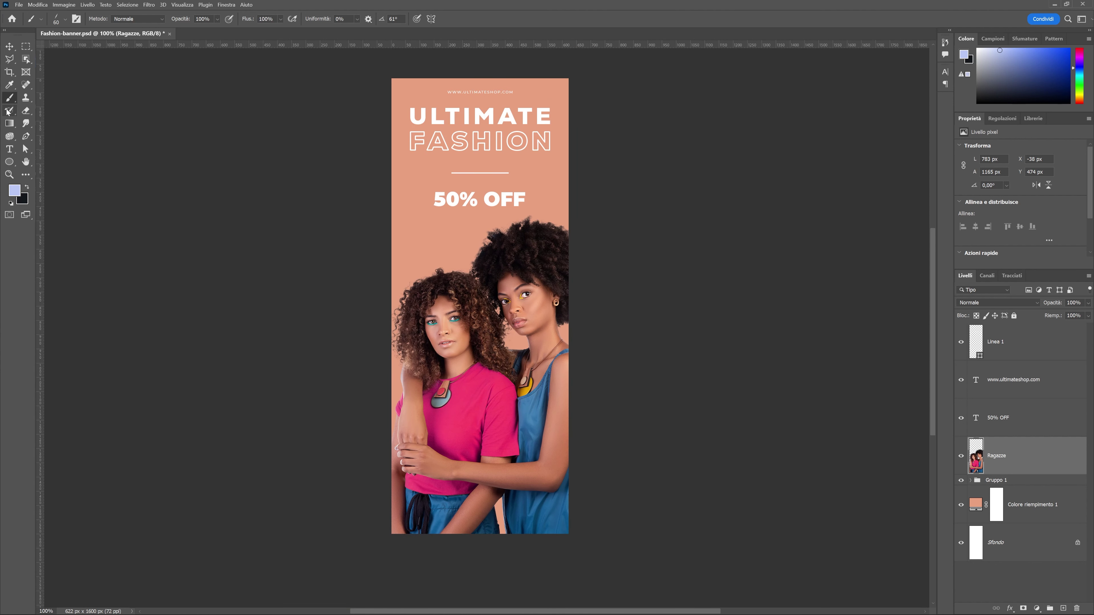
left_click(26, 112)
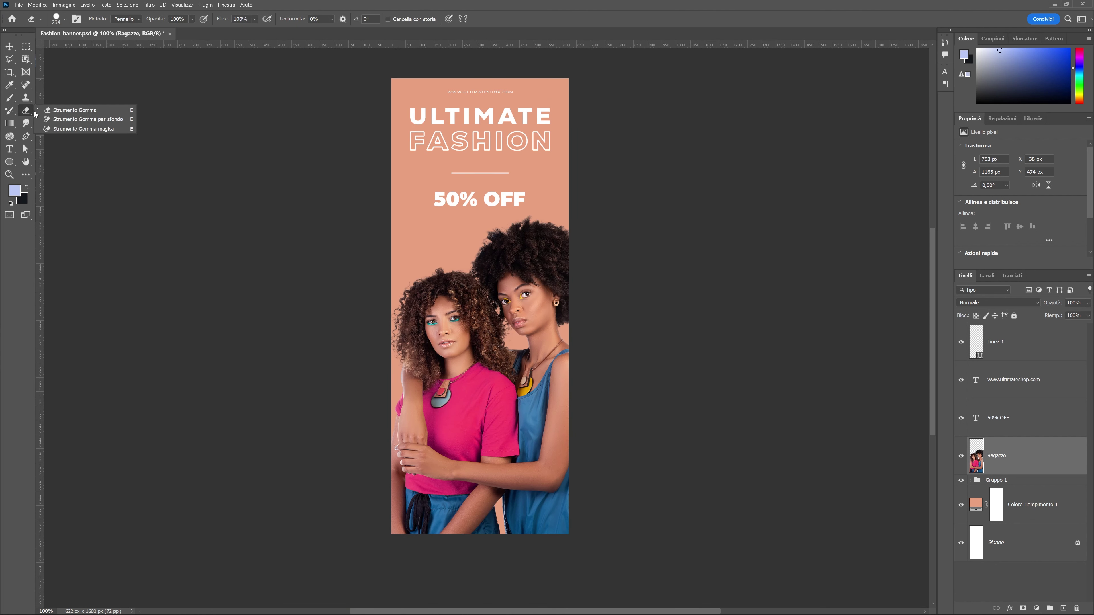
left_click(75, 111)
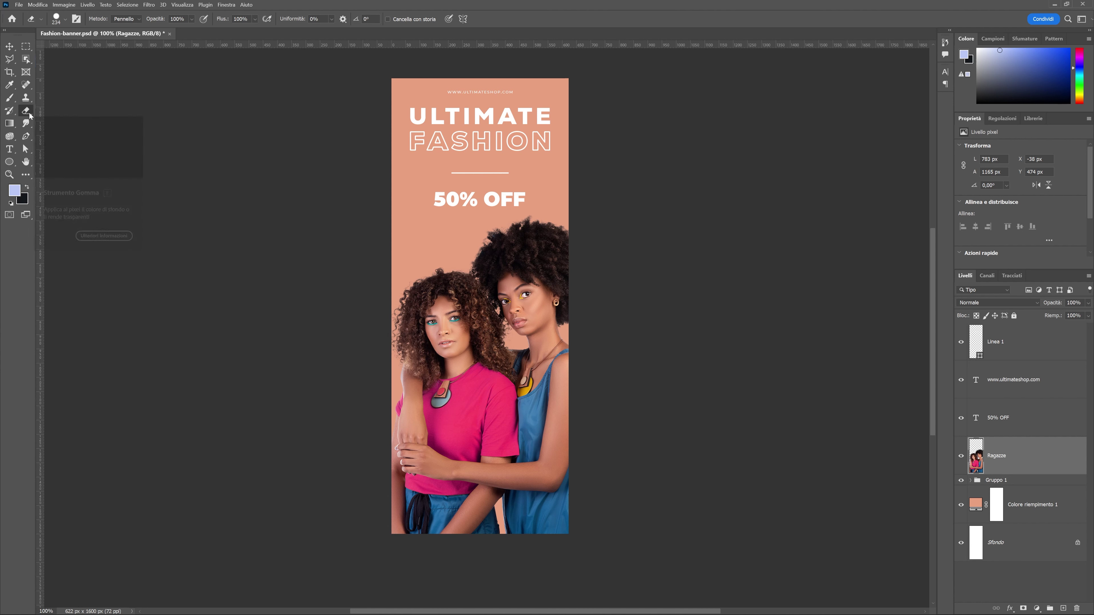
left_click(10, 123)
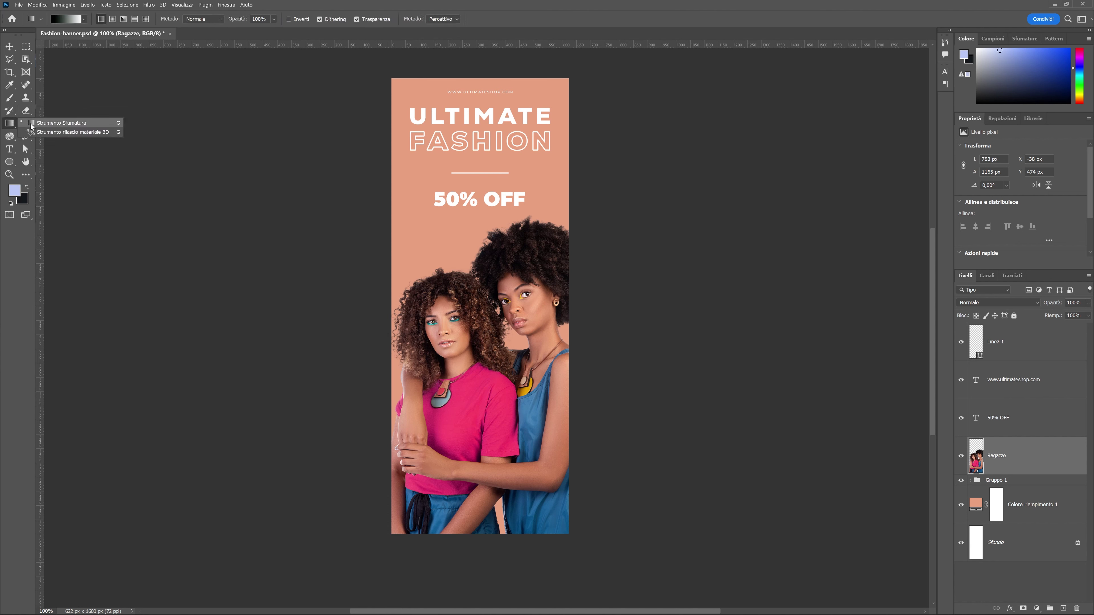
left_click(31, 124)
left_click_drag(420, 248, 603, 342)
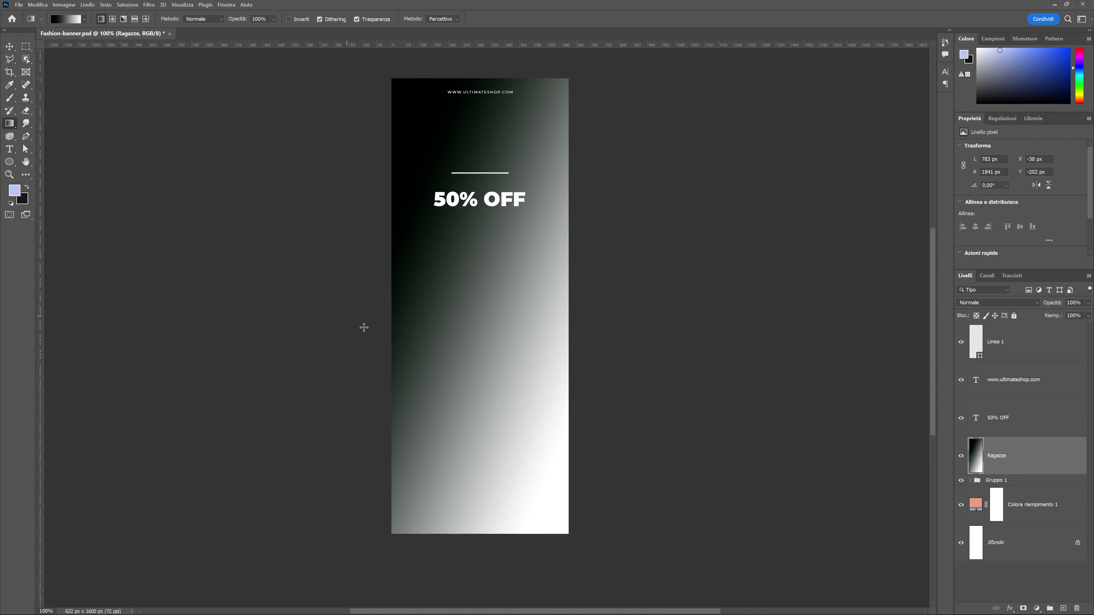
left_click(67, 19)
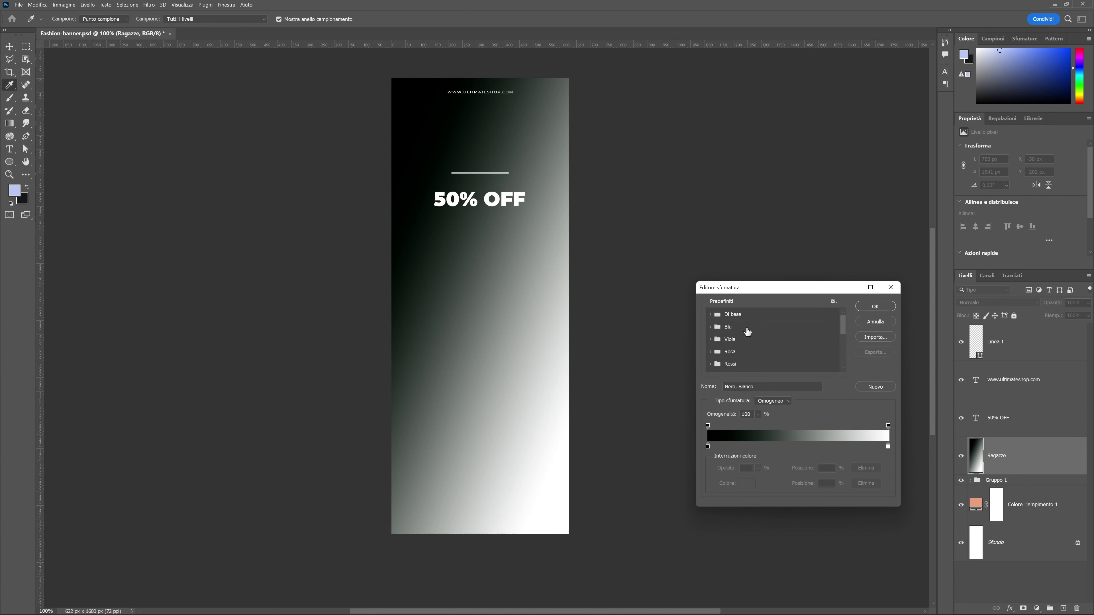
left_click_drag(739, 287, 631, 115)
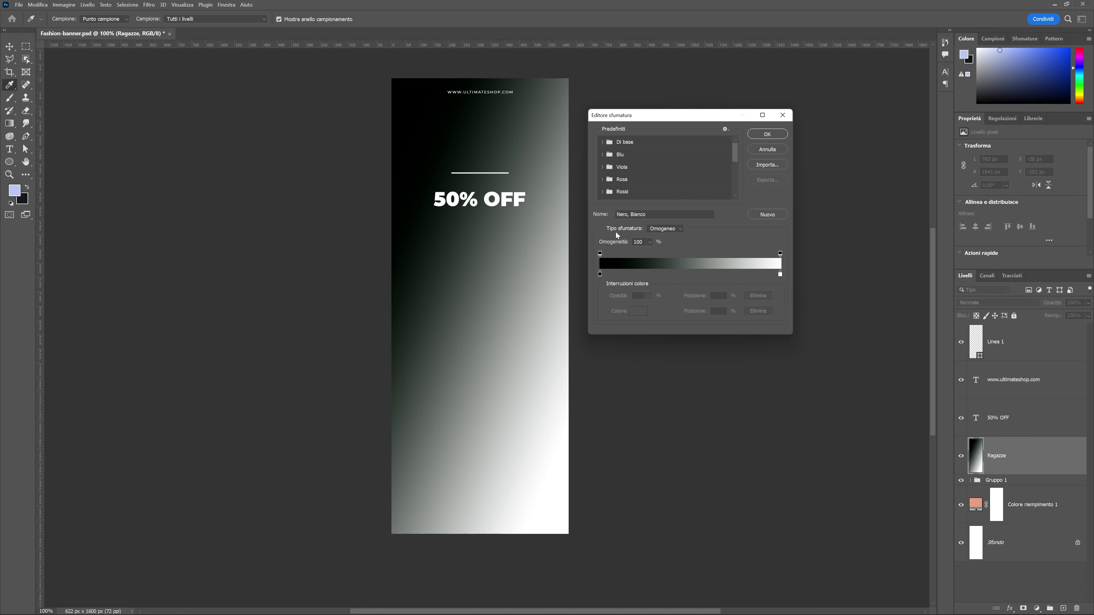
left_click(768, 149)
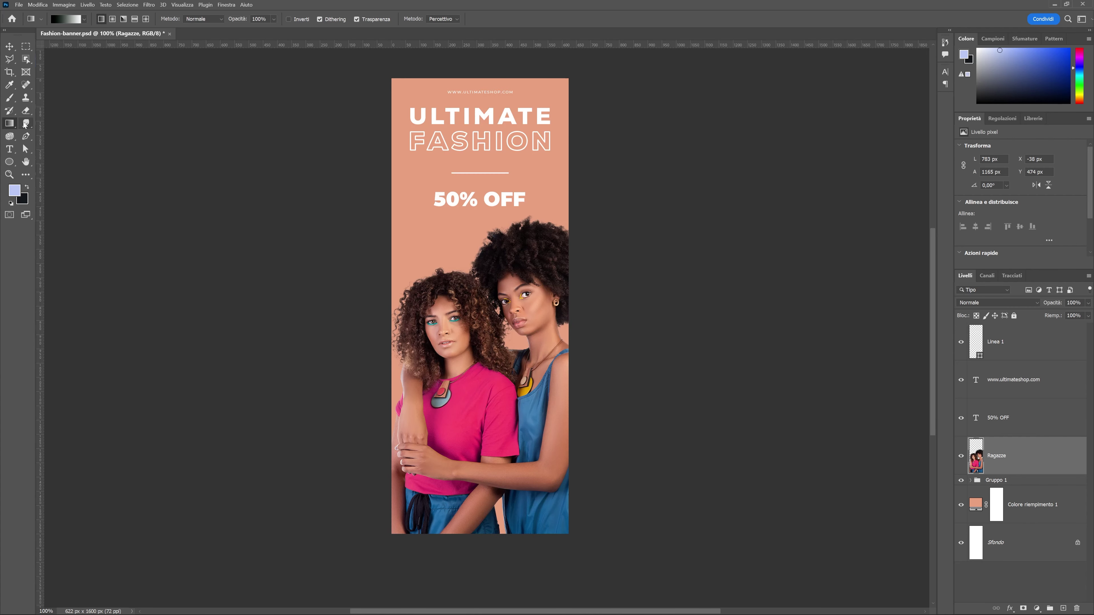
Try the Blur tool on the left woman's face, then undo it
right_click(25, 126)
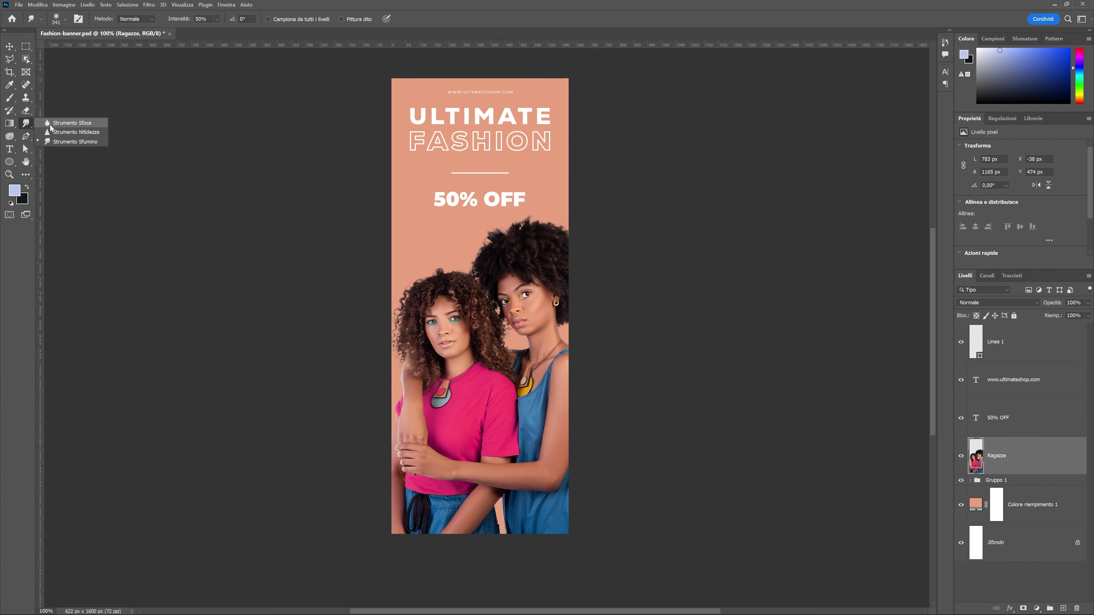
left_click(60, 124)
scroll(474, 340, "up", 3)
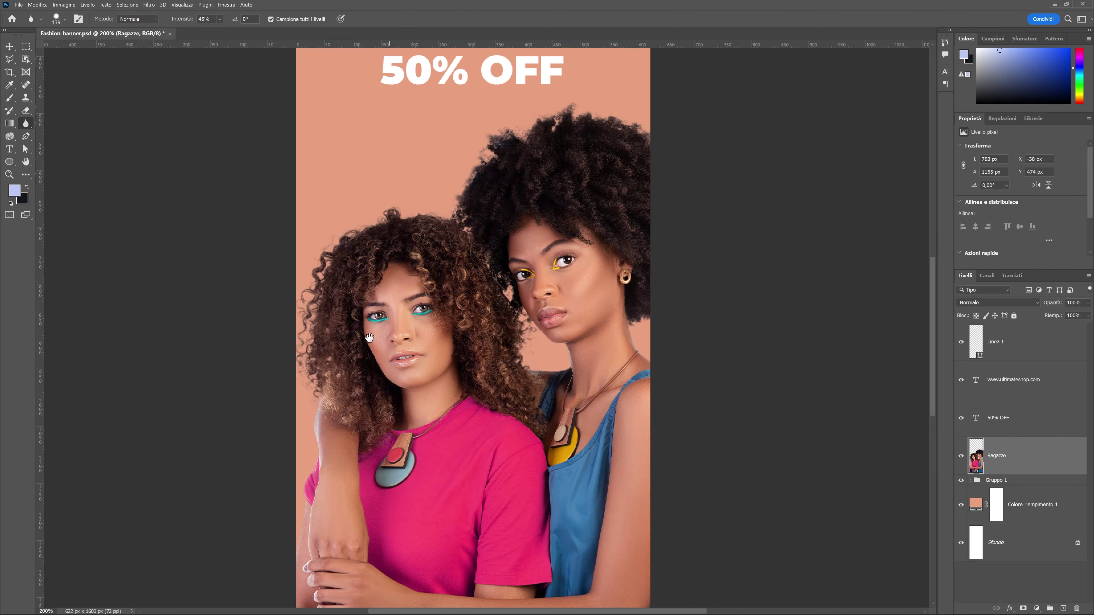
left_click_drag(507, 293, 543, 315)
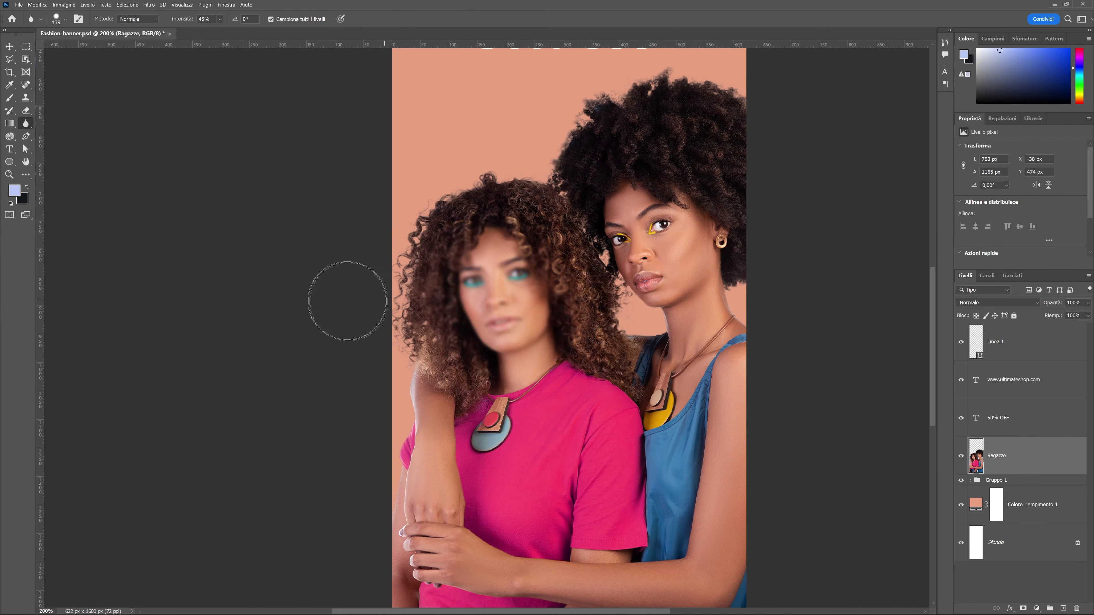
key("ctrl+z")
Sharpen the left woman's face and hair with the Sharpen tool
right_click(27, 125)
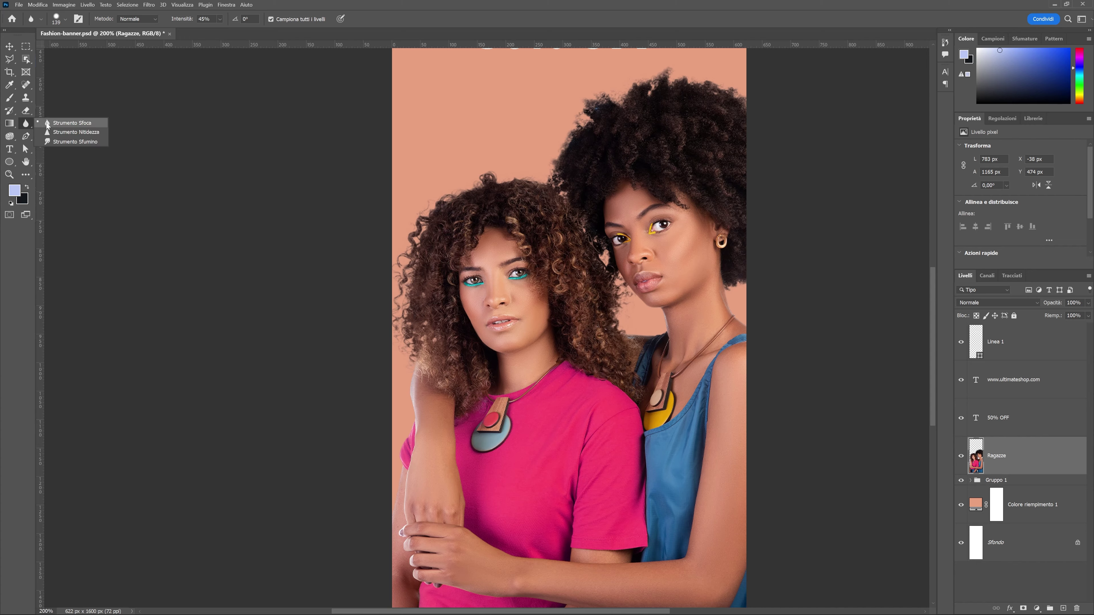
left_click(61, 133)
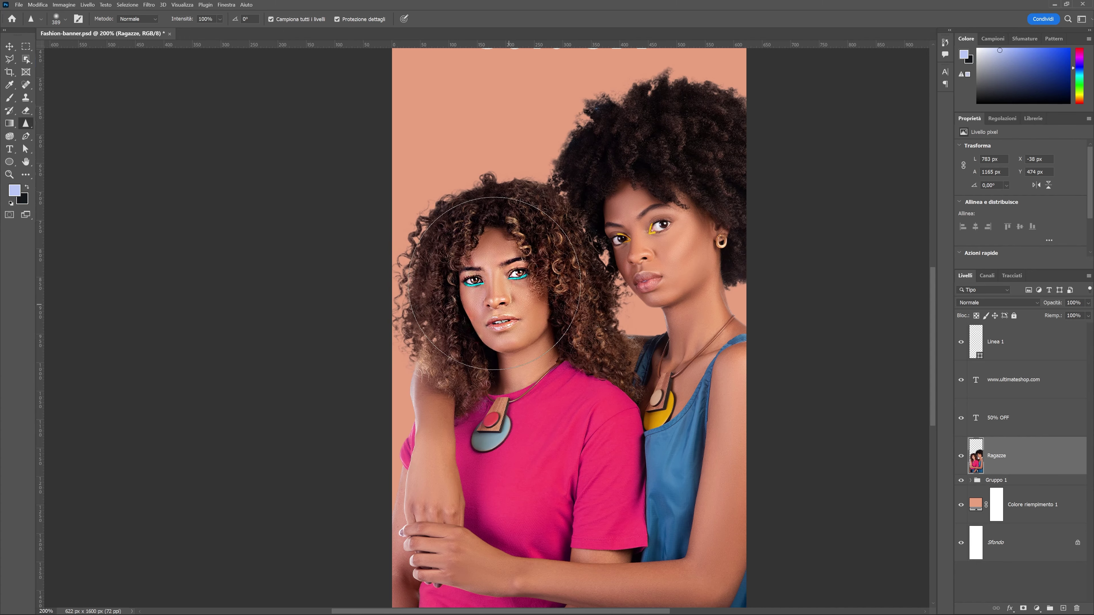
left_click_drag(508, 280, 506, 297)
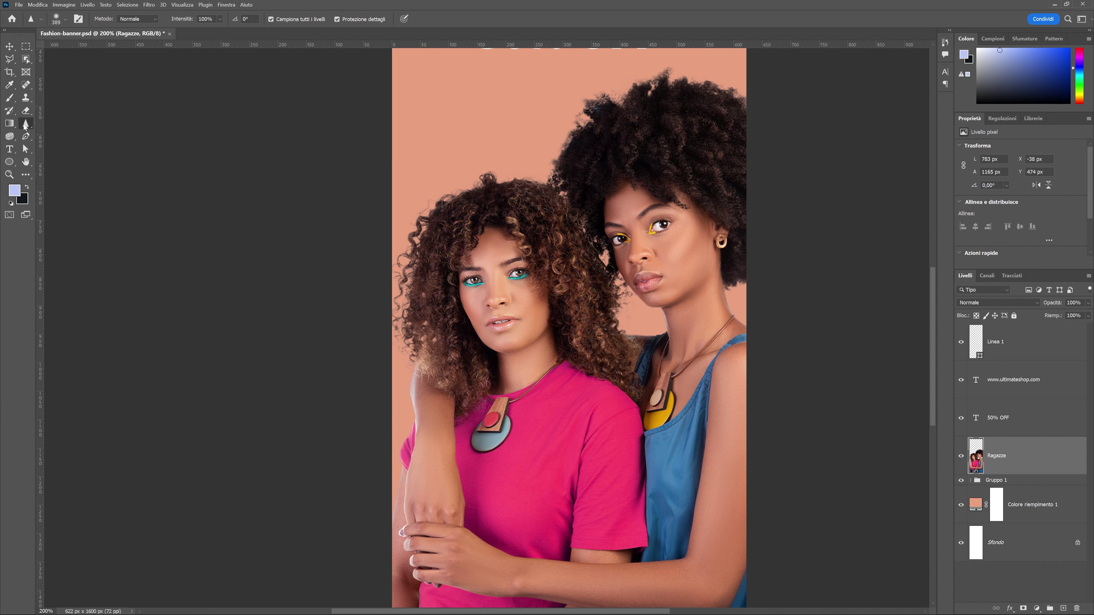
right_click(25, 125)
left_click(10, 136)
right_click(9, 136)
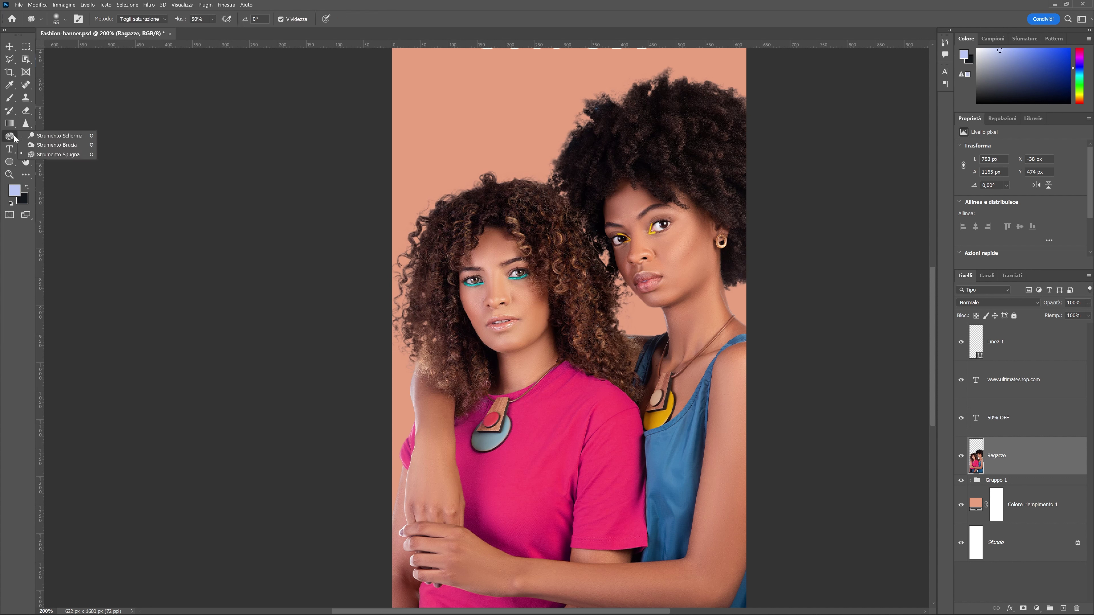
left_click(59, 135)
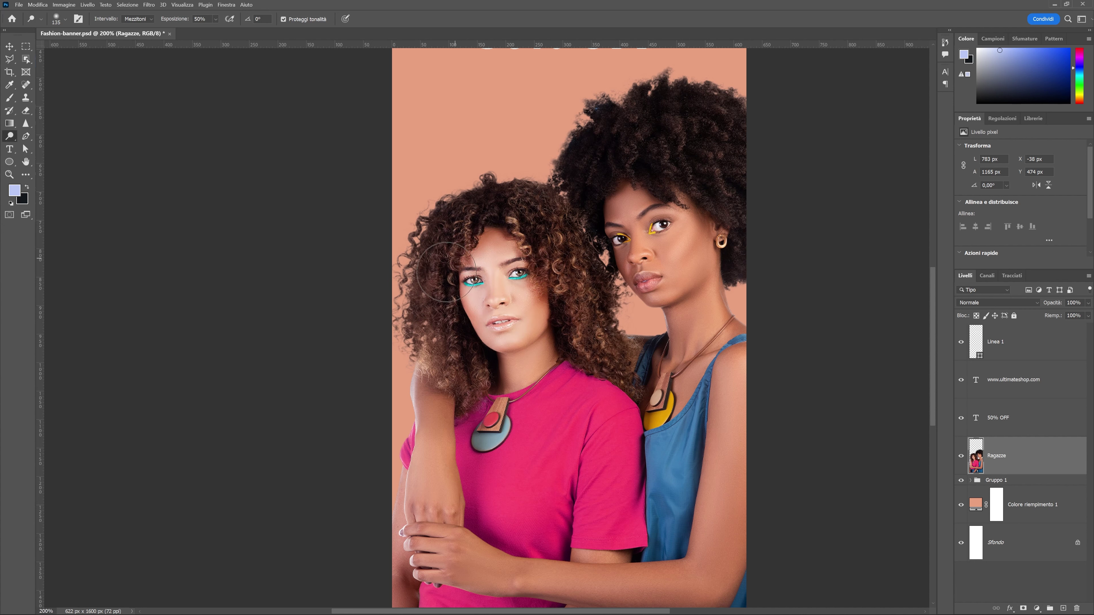
key("ctrl+z")
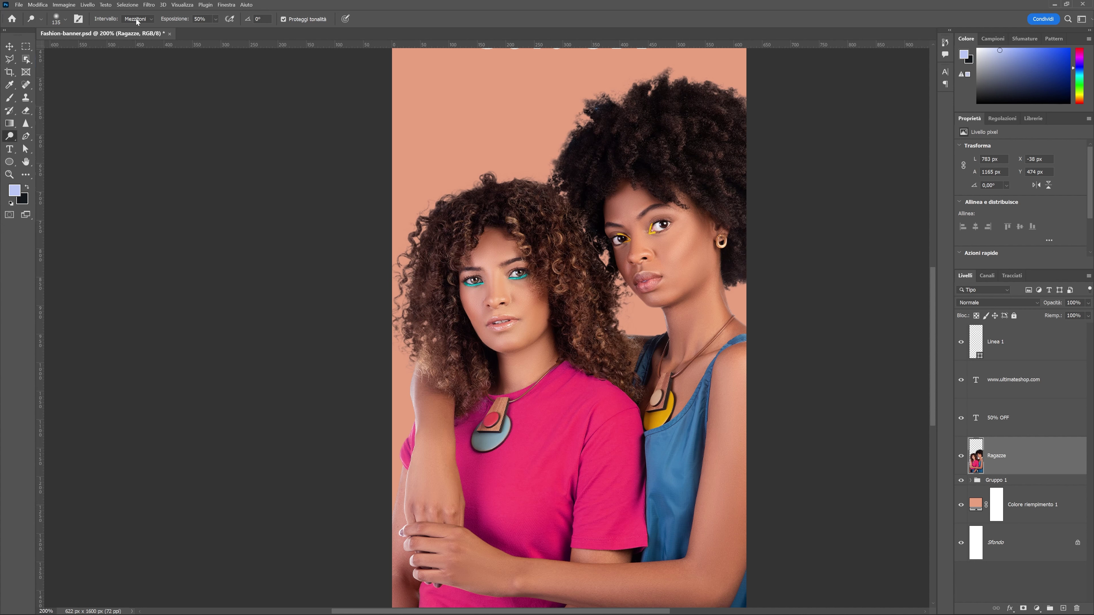
left_click(137, 20)
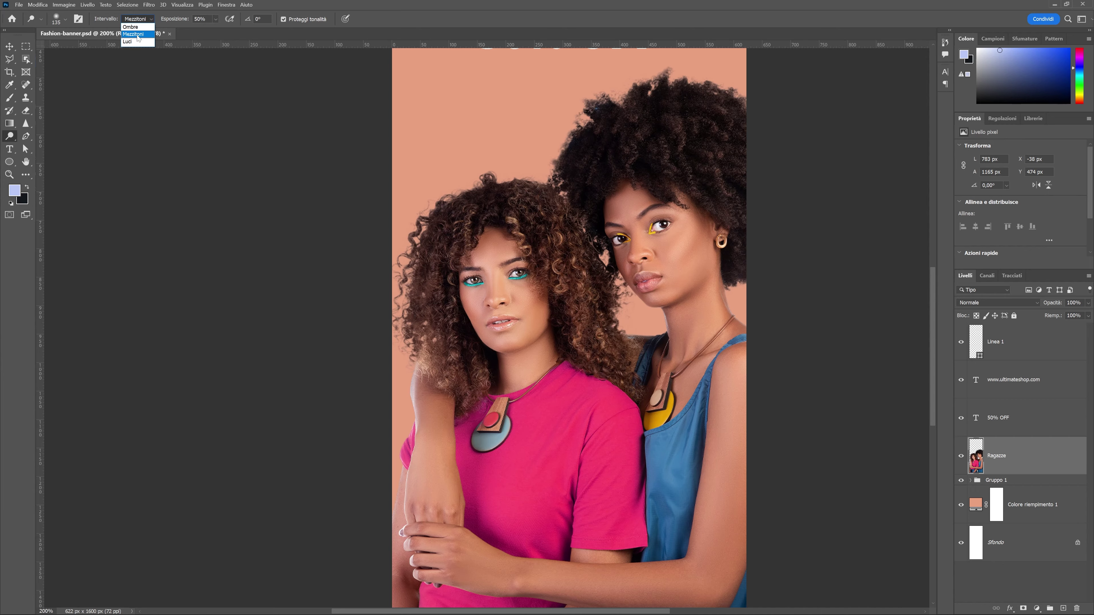
left_click(10, 137)
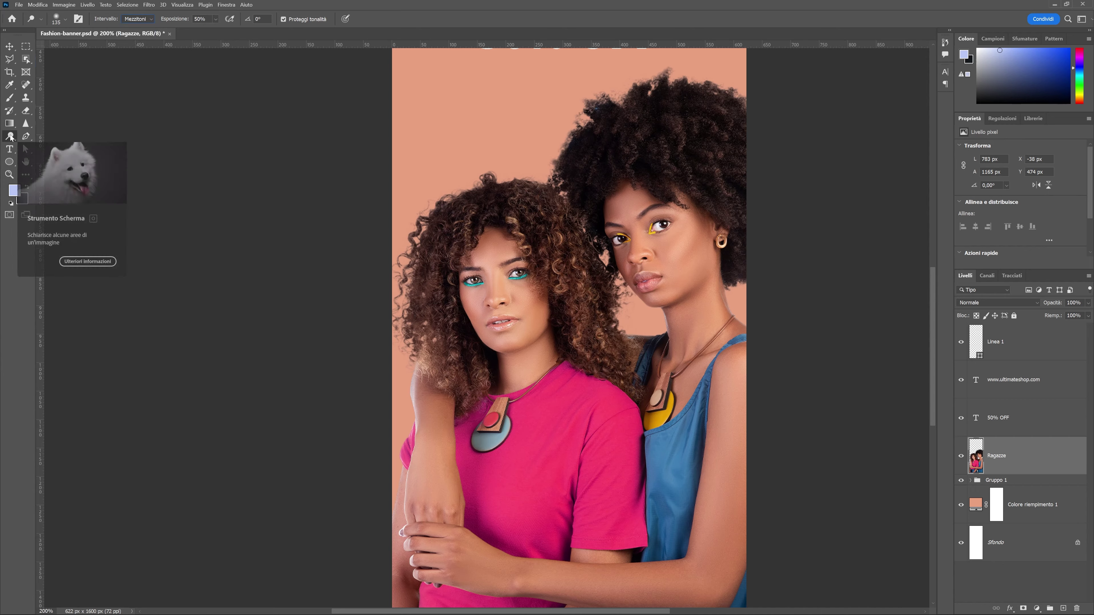
right_click(11, 137)
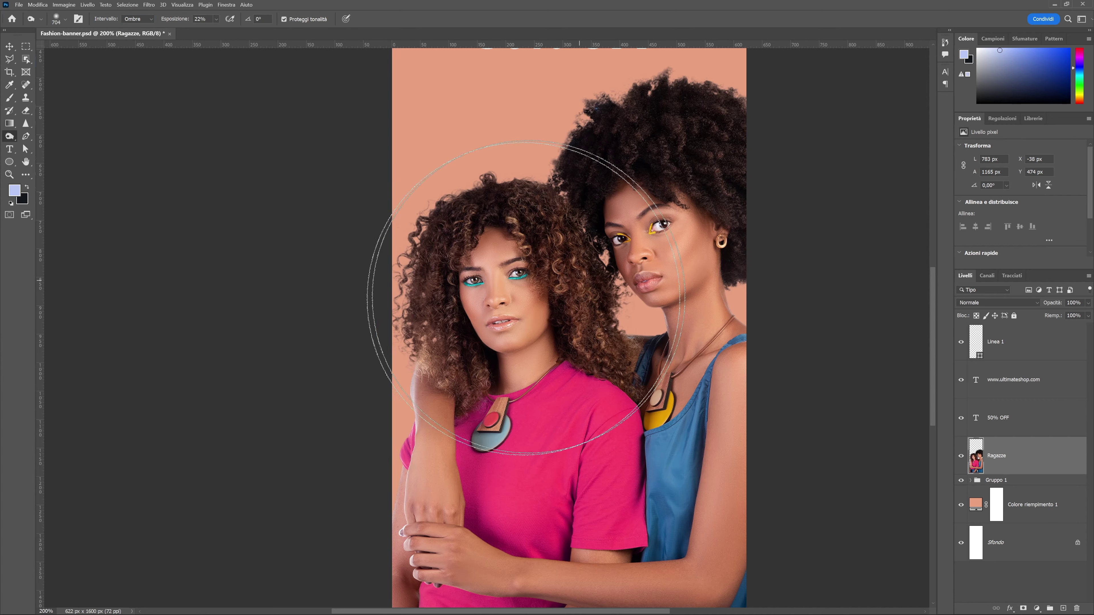
right_click(522, 294)
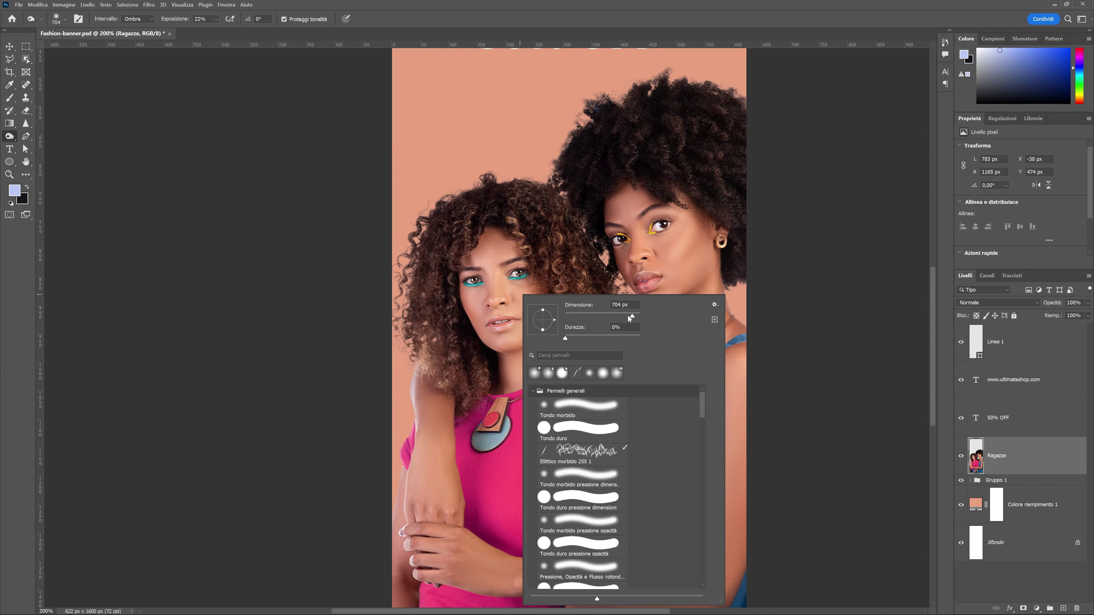
left_click_drag(629, 318, 617, 317)
key("Return")
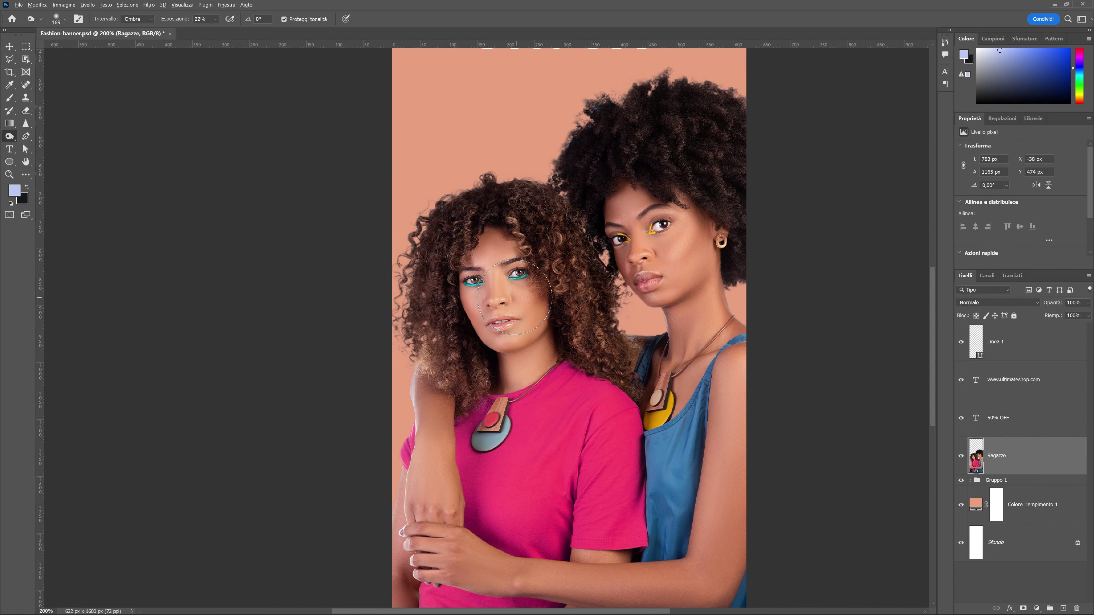
left_click_drag(514, 297, 468, 253)
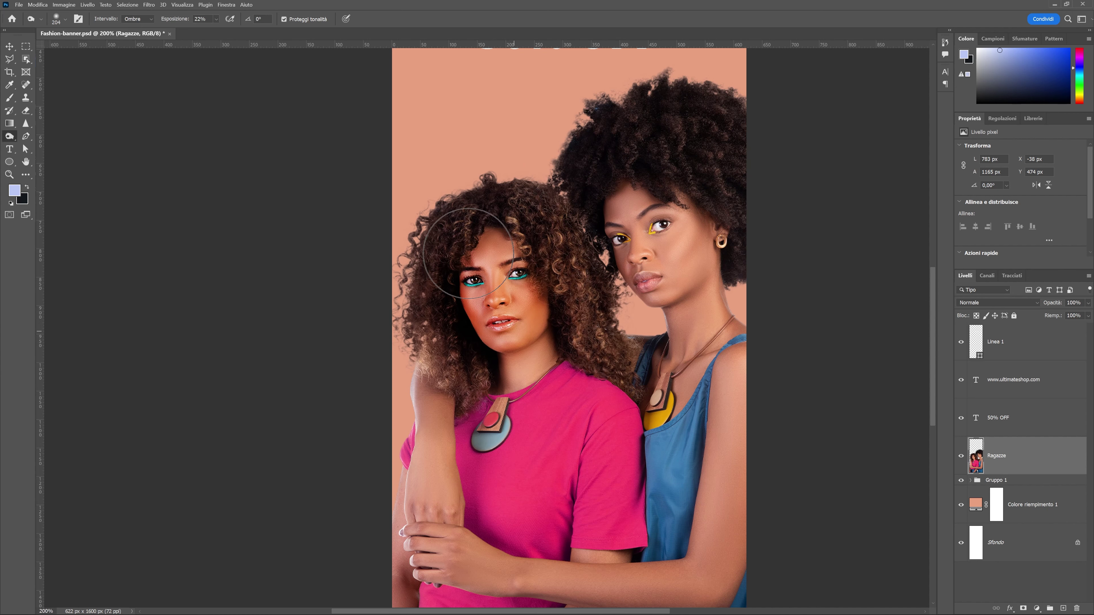
key("ctrl+z")
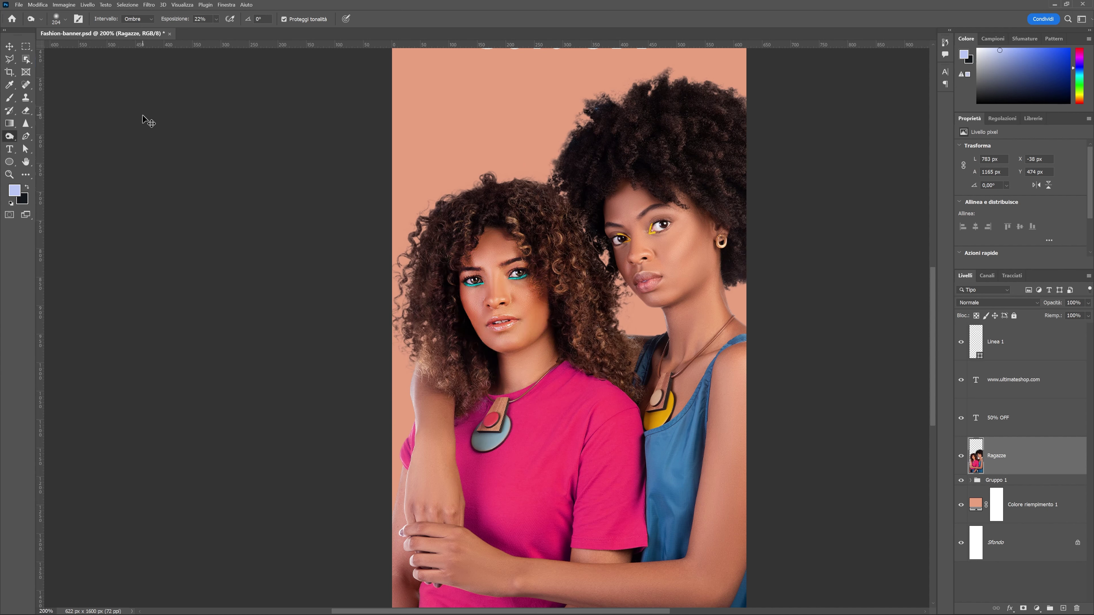
key("ctrl+z")
left_click(132, 23)
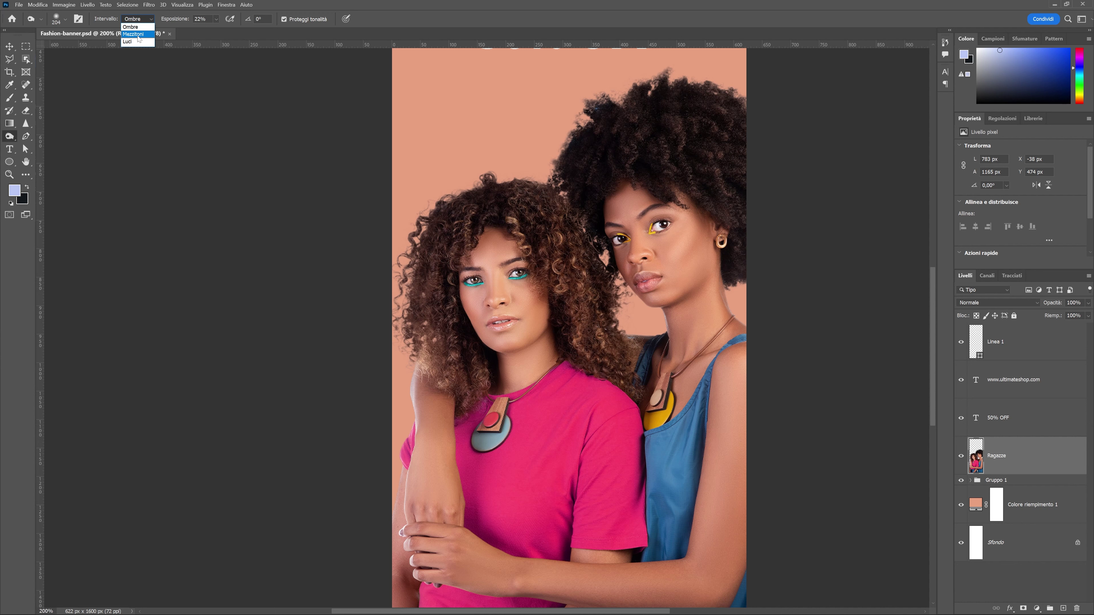
left_click(10, 141)
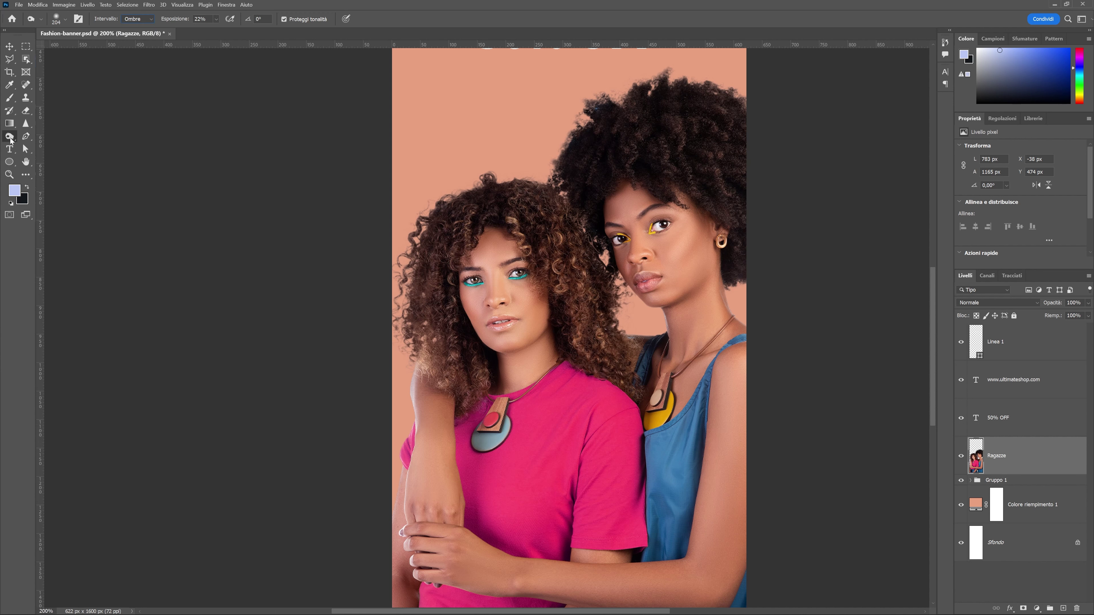
right_click(10, 139)
left_click(58, 155)
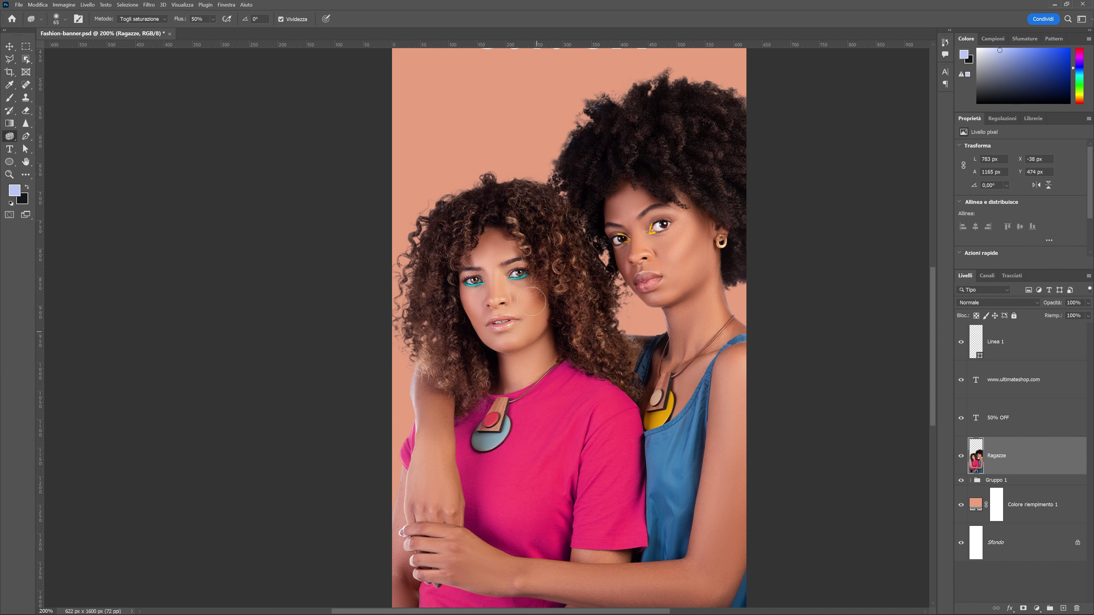
key("ctrl+plus")
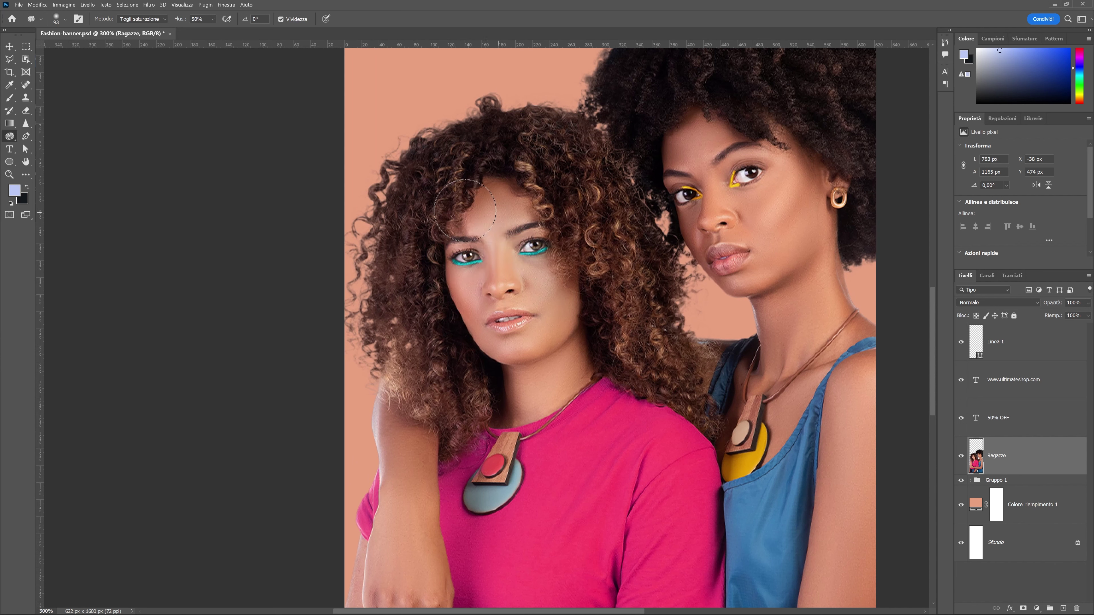
mouse_move(503, 289)
left_mouse_down()
mouse_move(556, 260)
mouse_move(439, 276)
left_mouse_up()
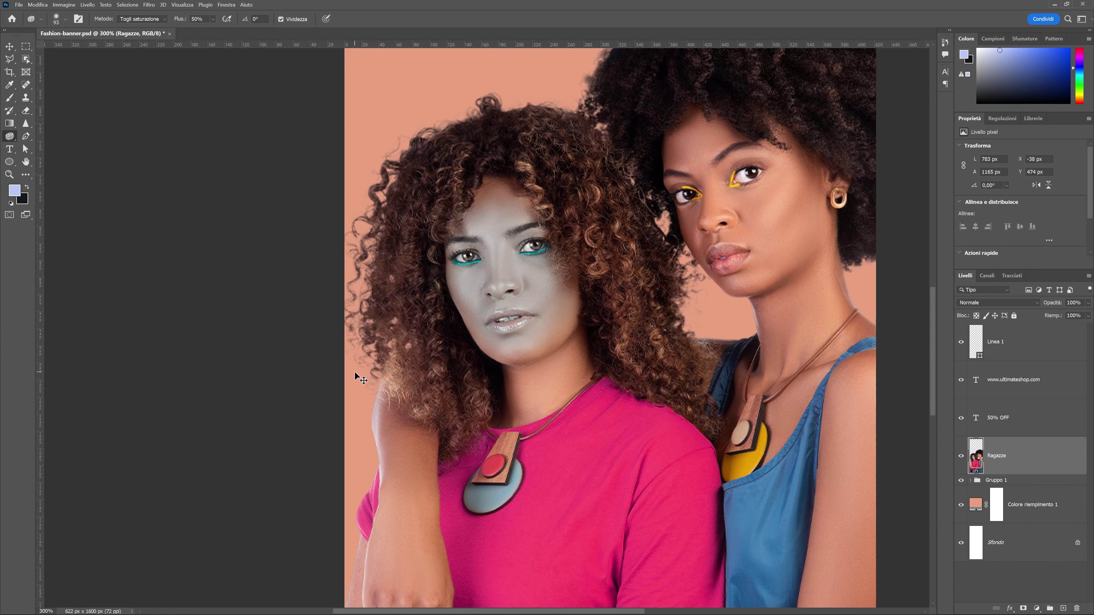
key("ctrl+z")
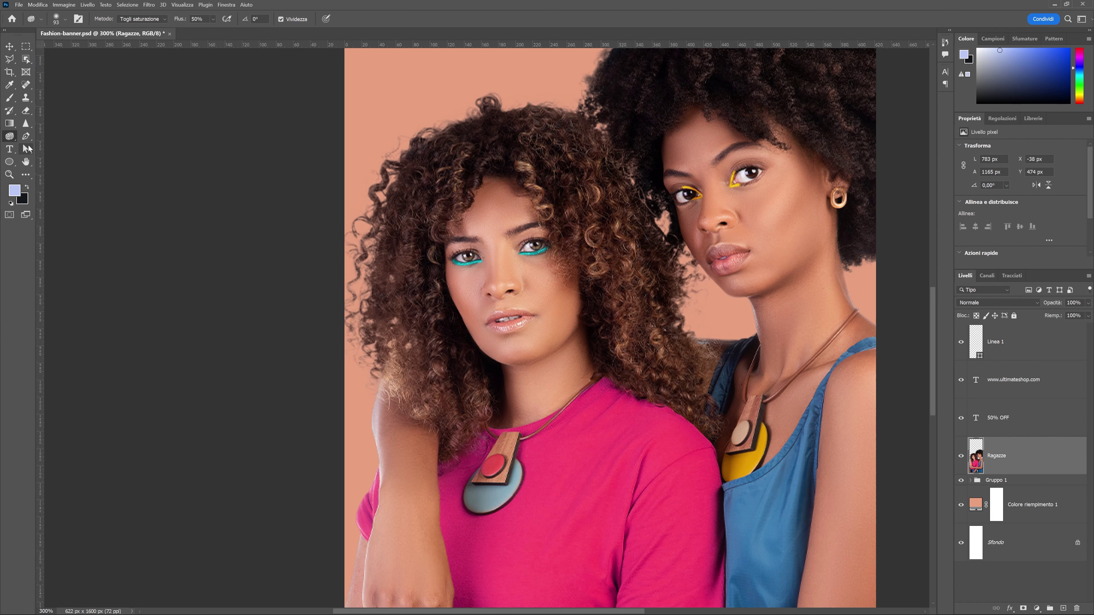
key("ctrl+minus")
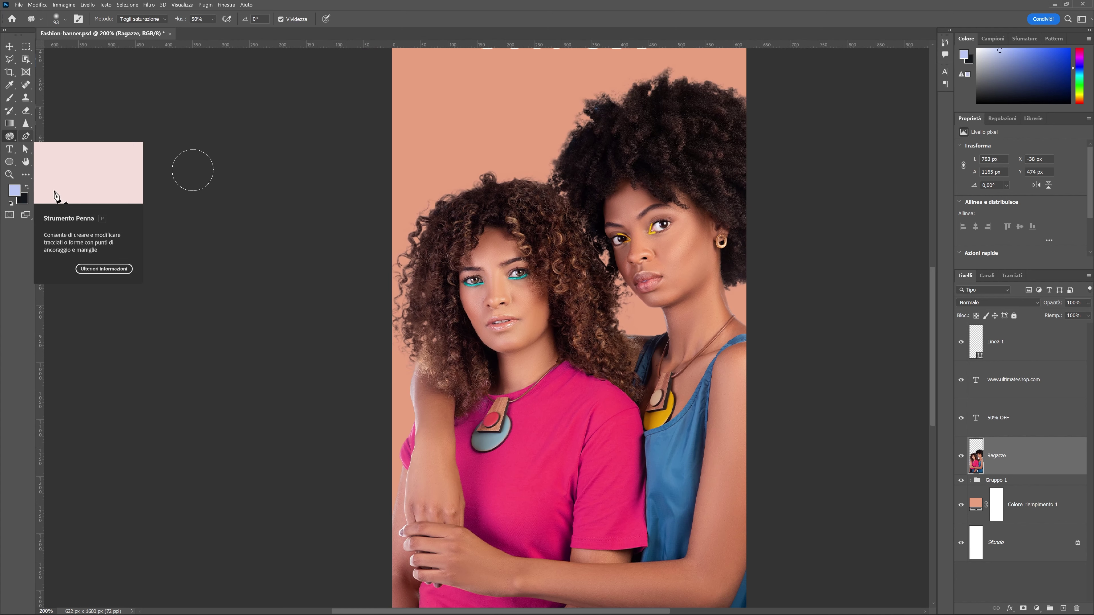
Draw a closed curved Pen path looping over both women's hair and the right woman's face
left_click_drag(399, 157, 289, 163)
left_click(26, 136)
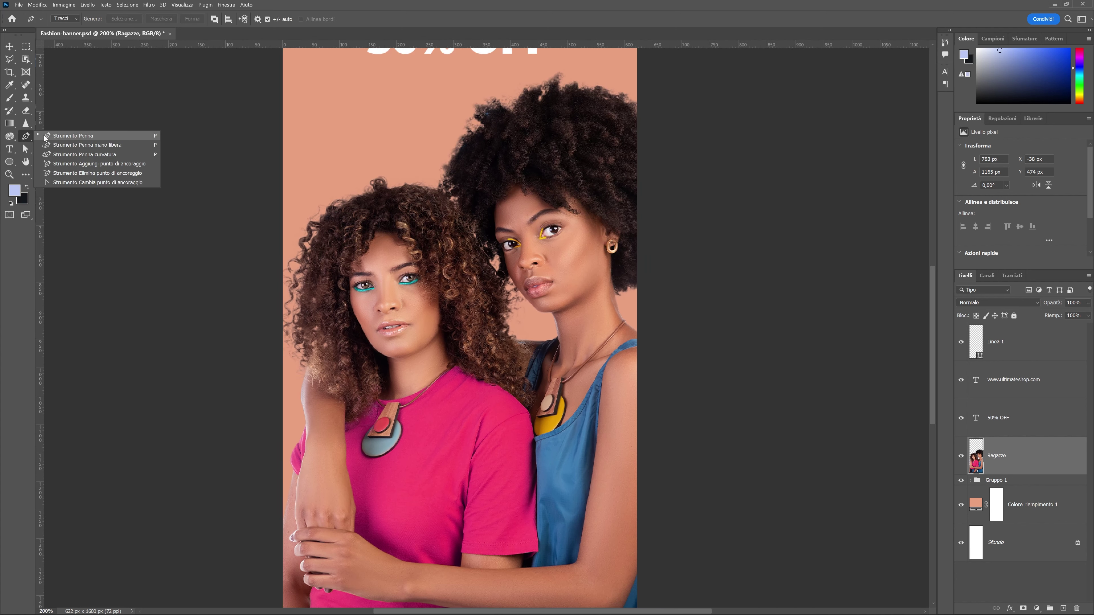
left_click(65, 137)
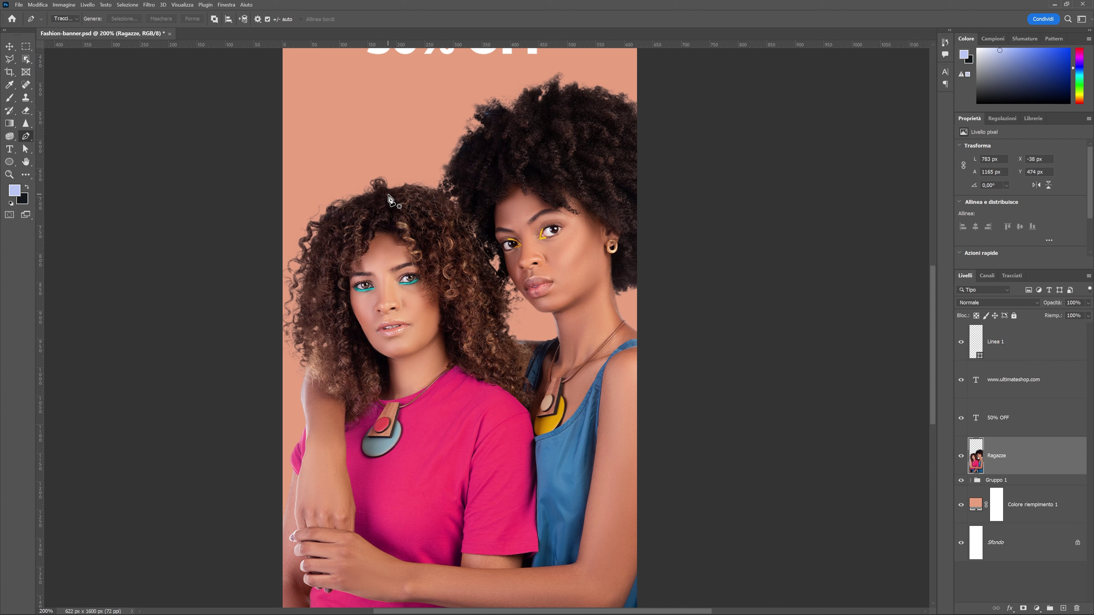
left_click(400, 129)
left_click(555, 167)
left_click(537, 282)
left_click(455, 321)
left_click_drag(418, 250, 435, 235)
left_click_drag(487, 210, 473, 189)
left_click_drag(385, 200, 361, 169)
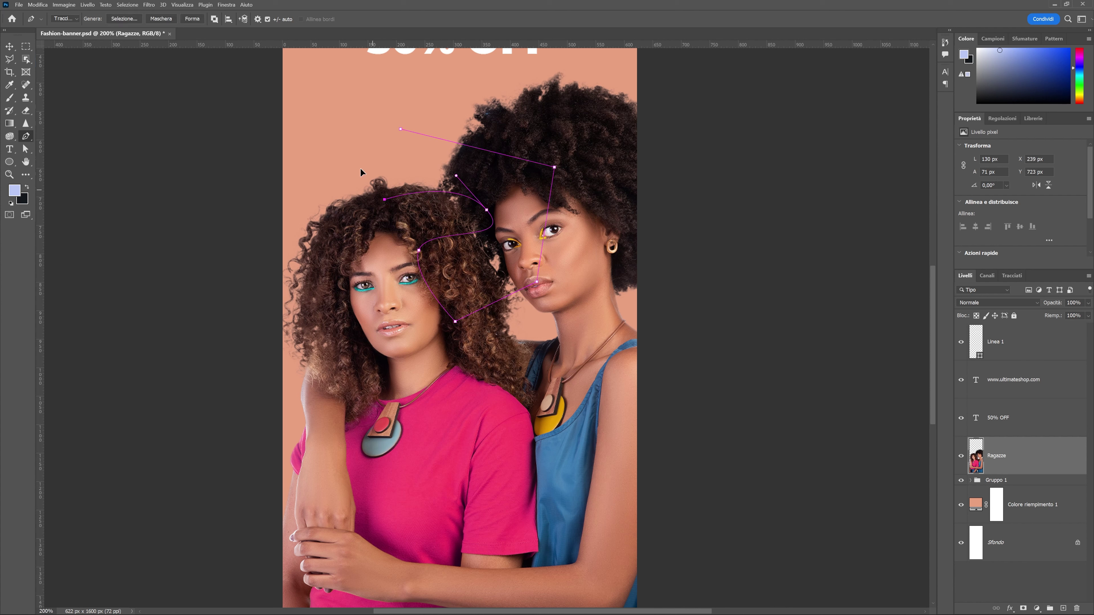
left_click(400, 130)
Try converting the path to a Shape and a Selection, undoing both to keep the path
left_click(192, 19)
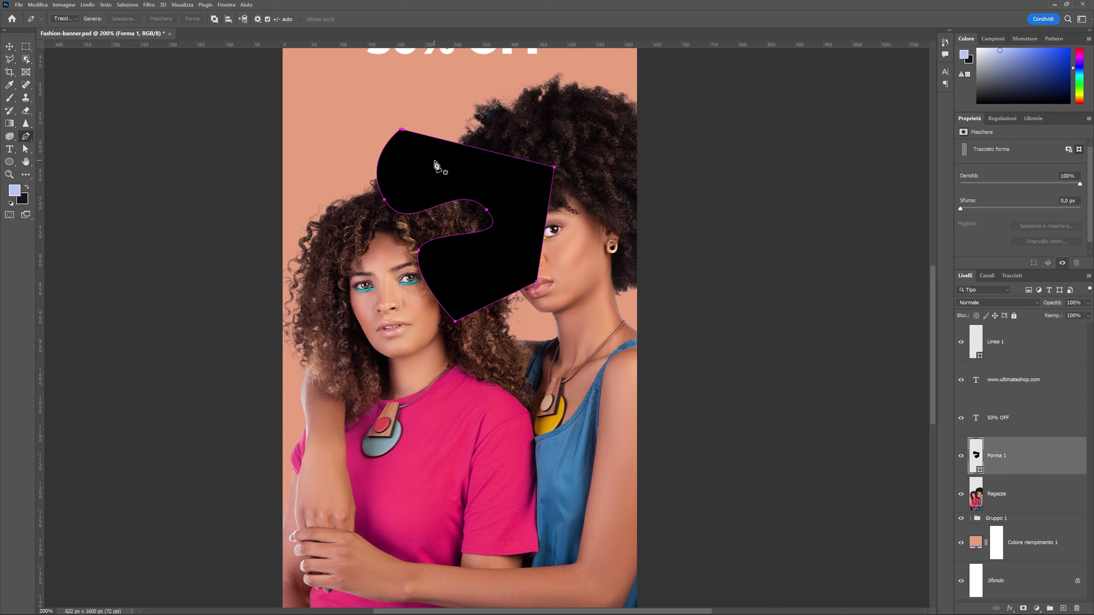
key("ctrl+z")
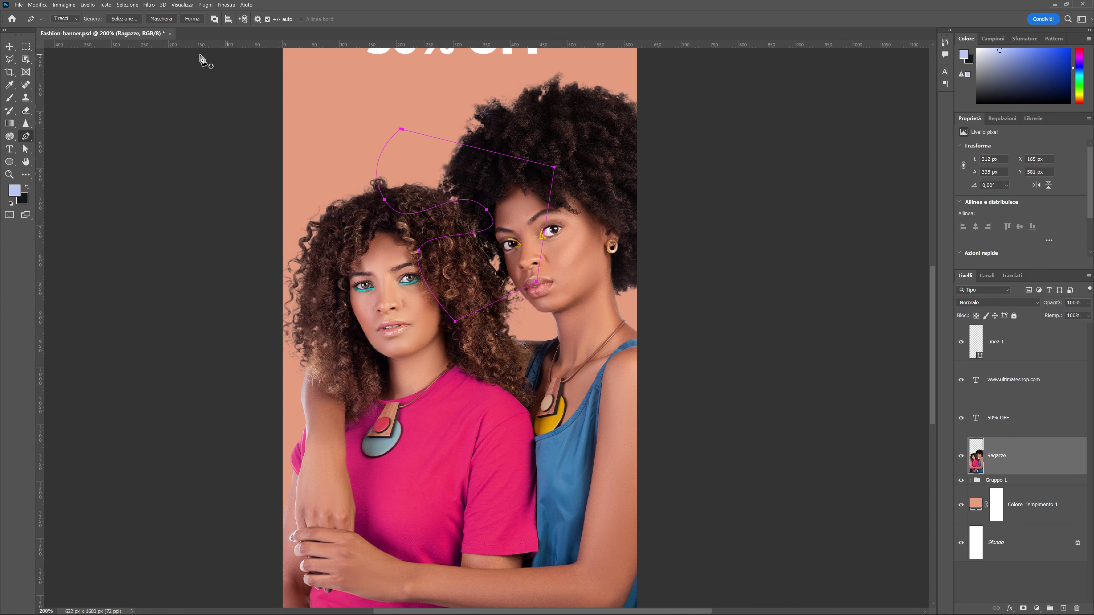
left_click(120, 20)
left_click(693, 143)
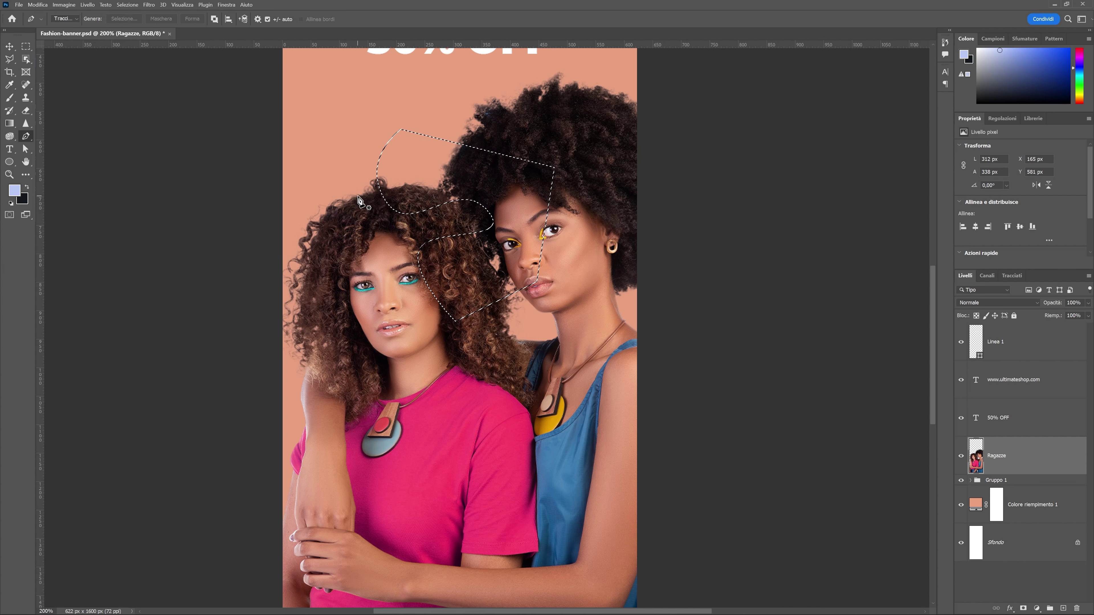
key("ctrl+z")
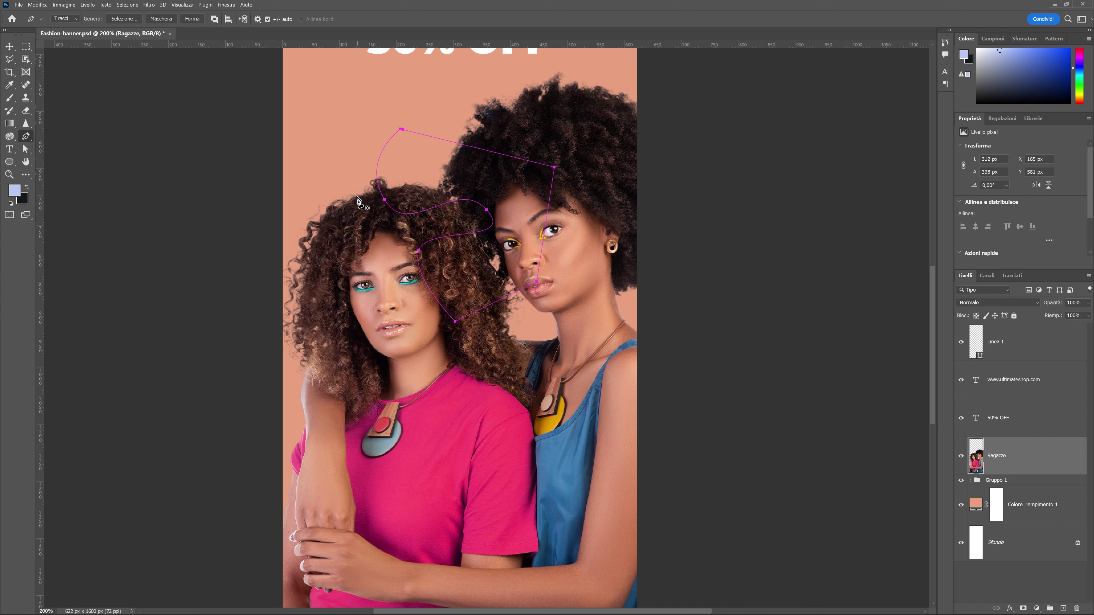
left_click(10, 46)
Add an anchor on the path's top edge and reposition its anchors with Direct Selection
left_click(1008, 276)
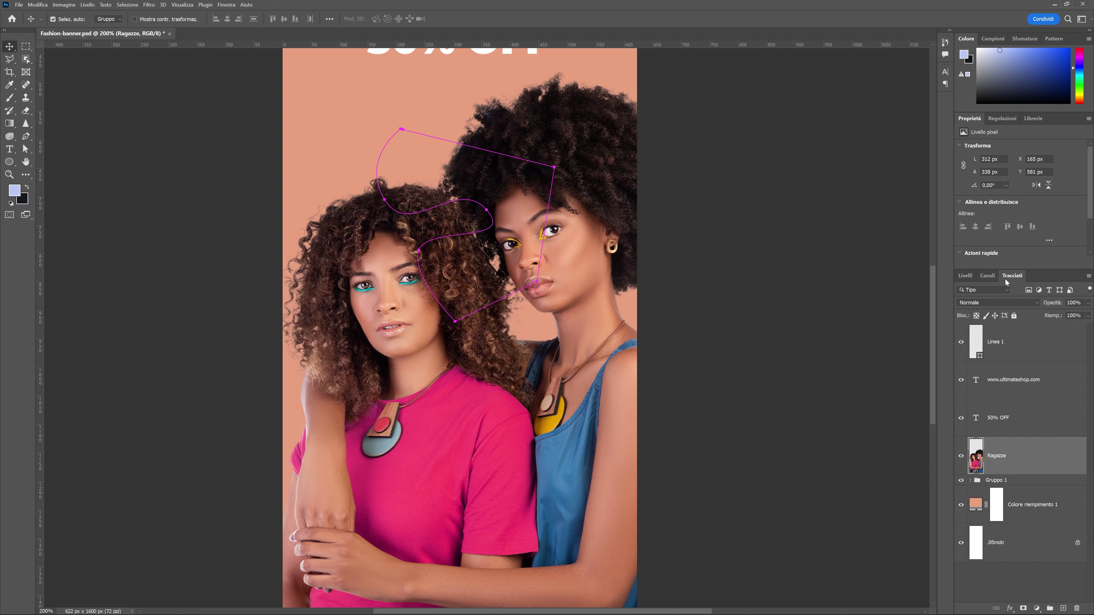
key("Delete")
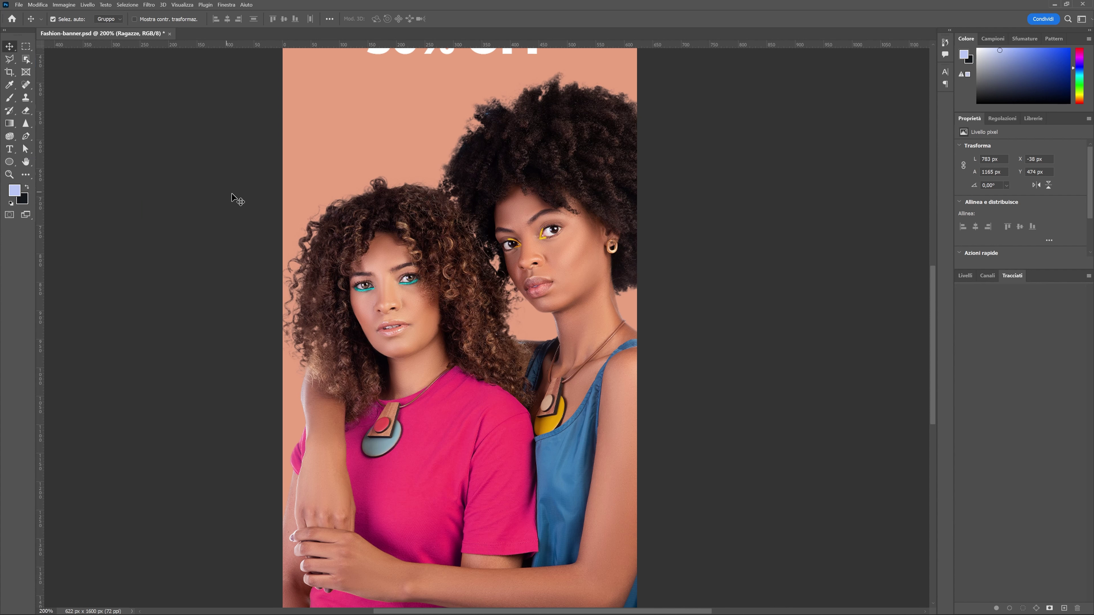
key("ctrl+z")
left_click(25, 149)
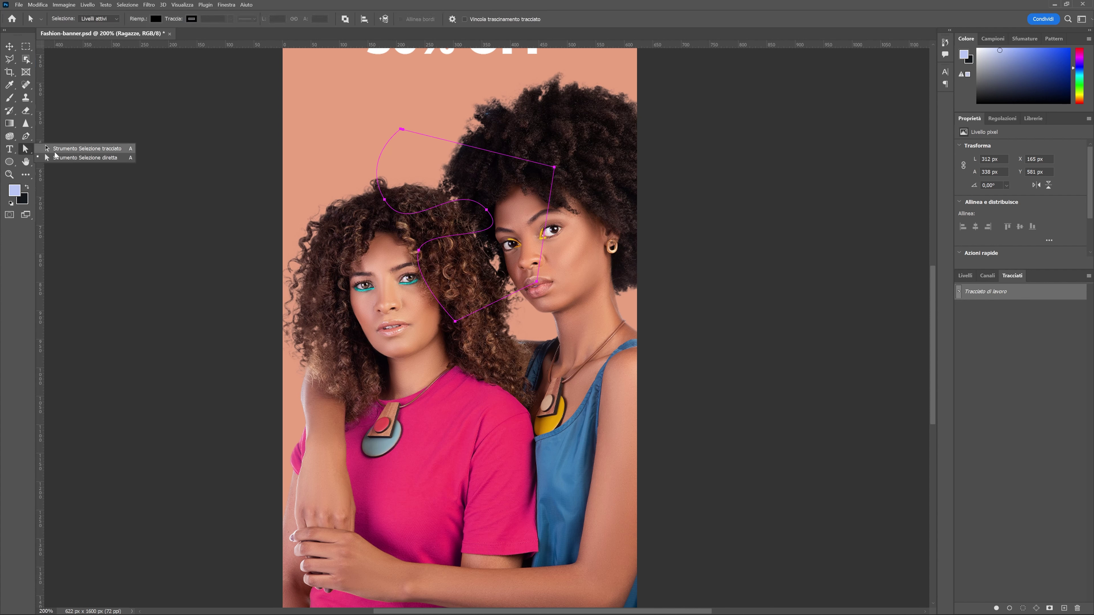
left_click(83, 160)
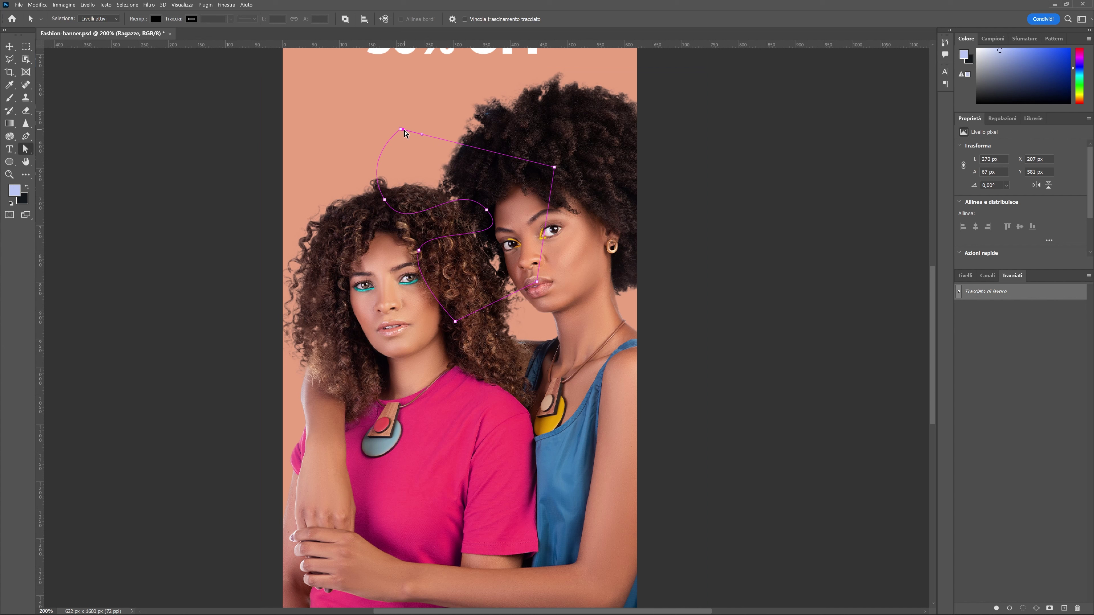
left_click(485, 123)
left_click_drag(554, 166, 577, 149)
left_click_drag(538, 283, 571, 297)
mouse_move(490, 212)
left_mouse_down()
mouse_move(512, 219)
mouse_move(541, 279)
left_mouse_up()
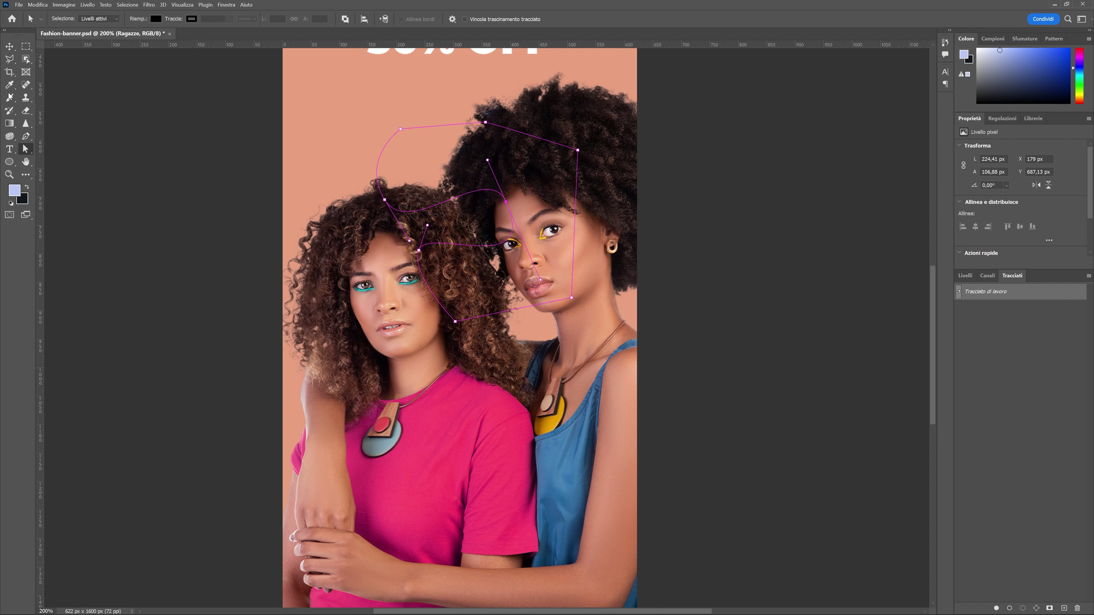
Select the work path in the Paths panel and delete it
left_click(10, 46)
left_click(972, 278)
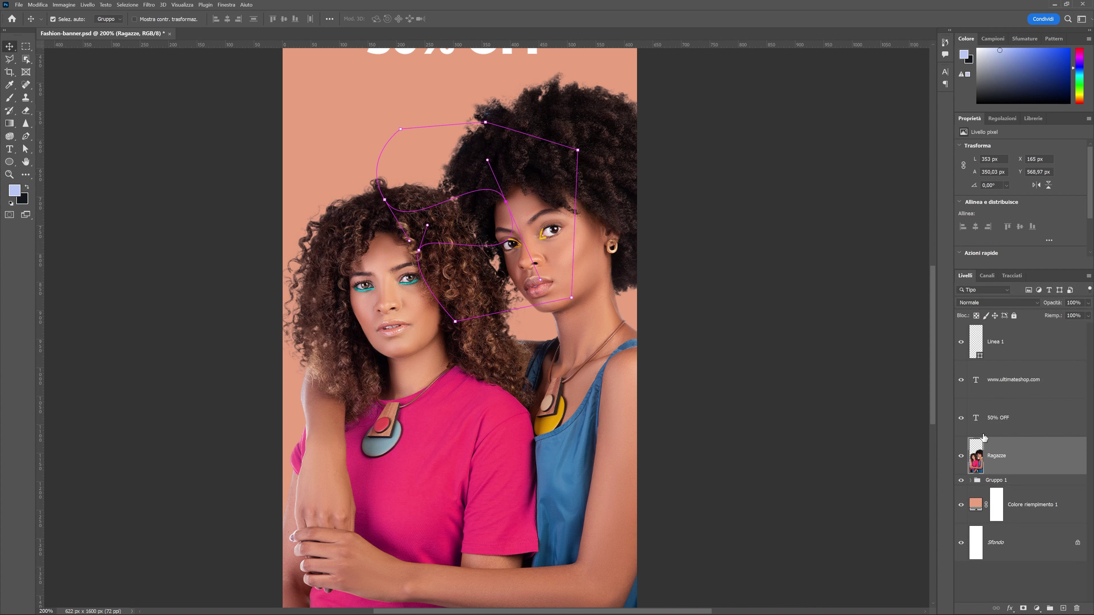
left_click(987, 275)
left_click(1011, 276)
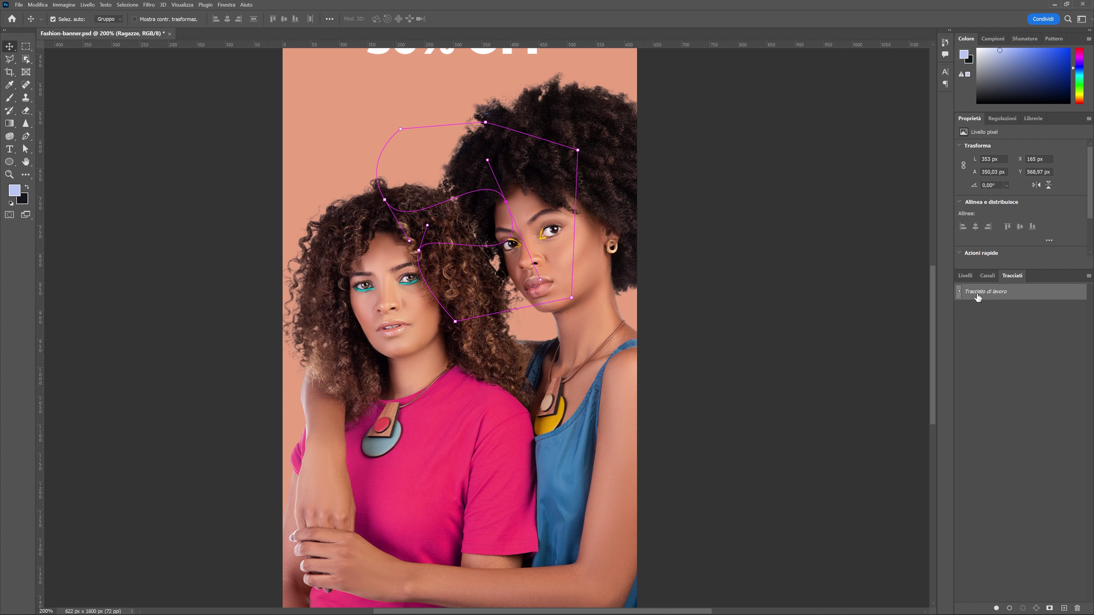
key("Delete")
left_click(8, 150)
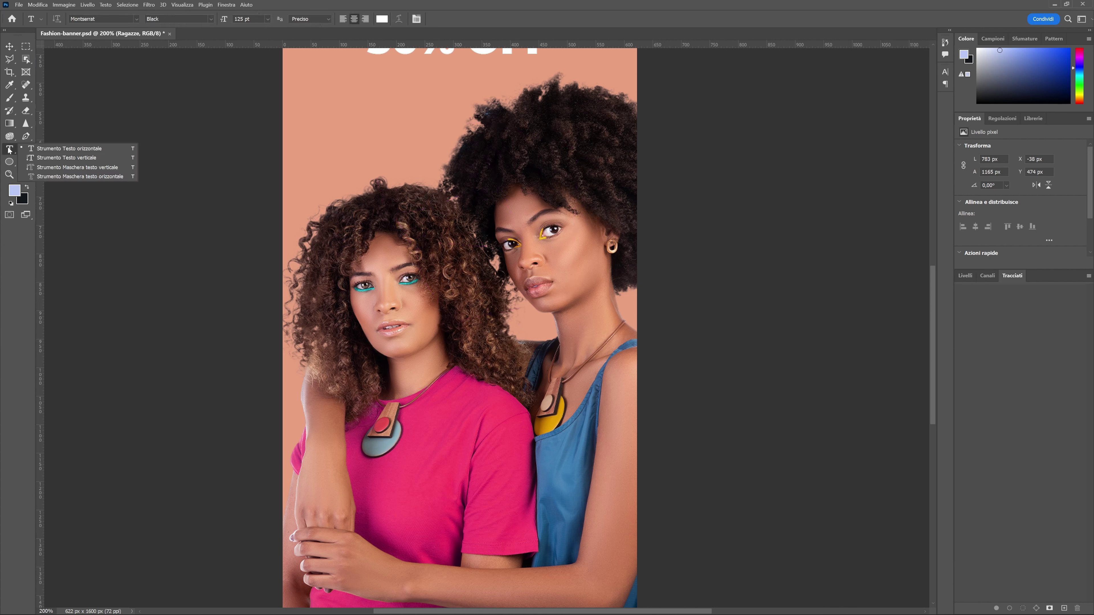
left_click(39, 150)
left_click(379, 168)
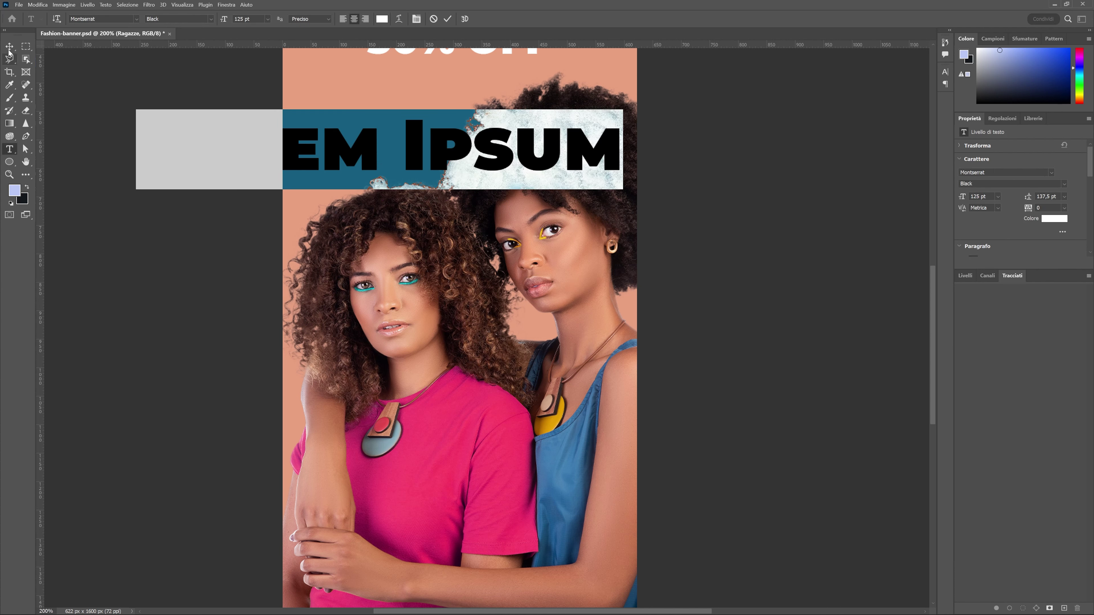
key("ctrl+Return")
key("v")
mouse_move(316, 153)
left_mouse_down()
mouse_move(519, 179)
mouse_move(508, 191)
left_mouse_up()
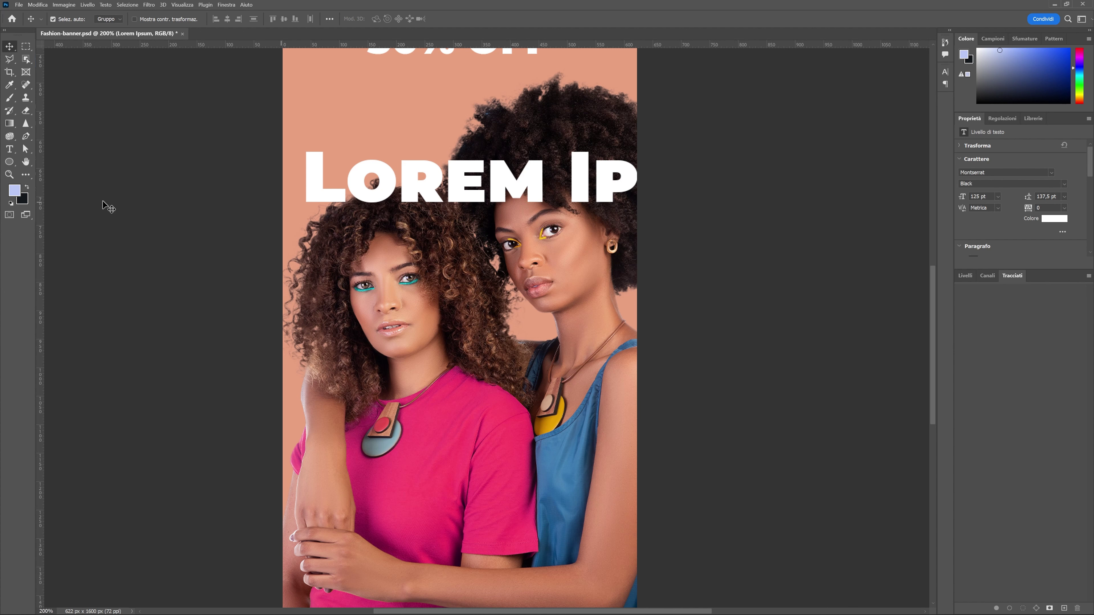
key("Delete")
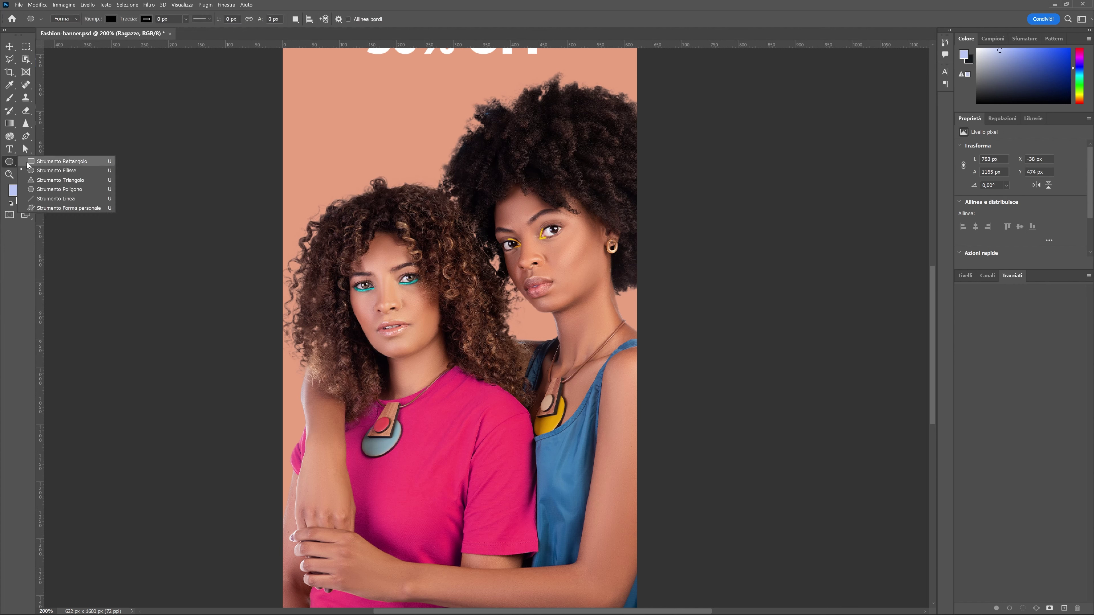
Draw a black 313×182 px rectangle above the women and a 321×331 px circle over the left woman
left_click_drag(17, 162, 48, 162)
left_click_drag(351, 111, 528, 215)
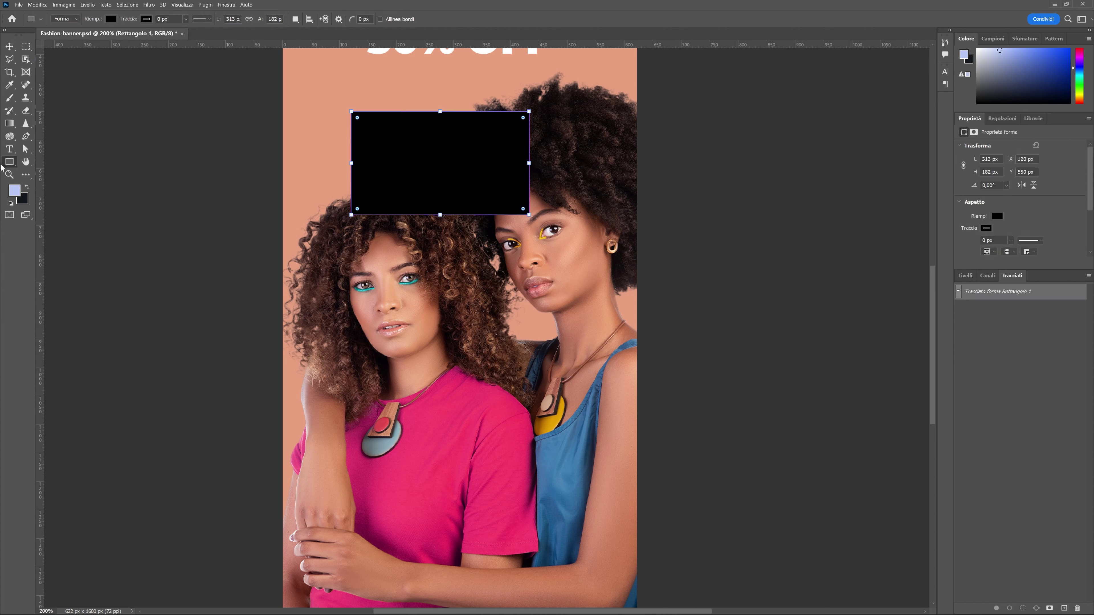
left_click_drag(9, 164, 43, 170)
left_click_drag(359, 295, 541, 483)
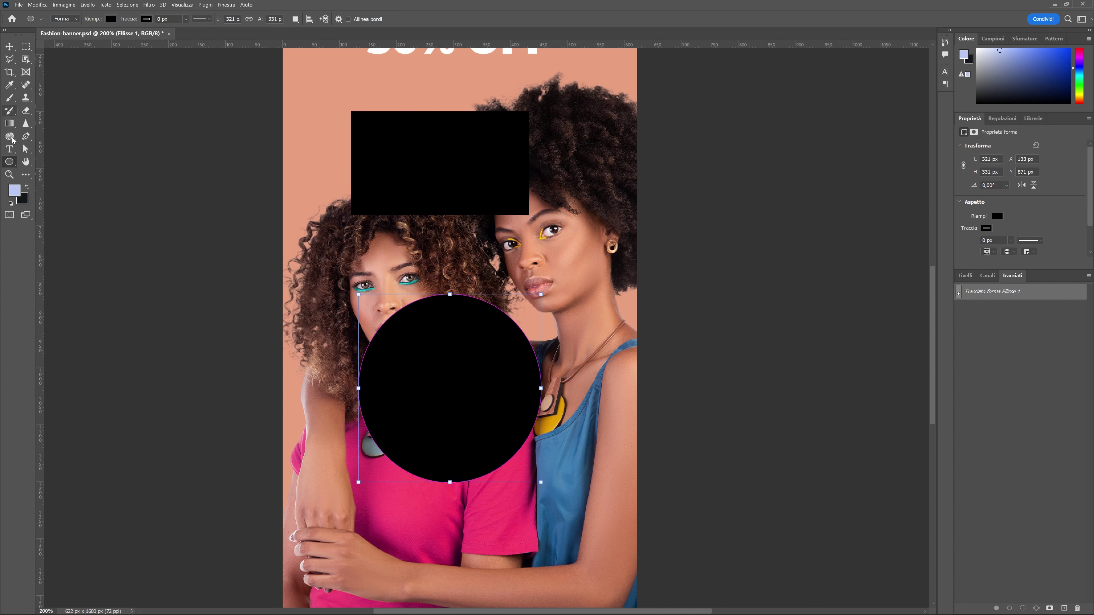
left_click_drag(12, 164, 32, 163)
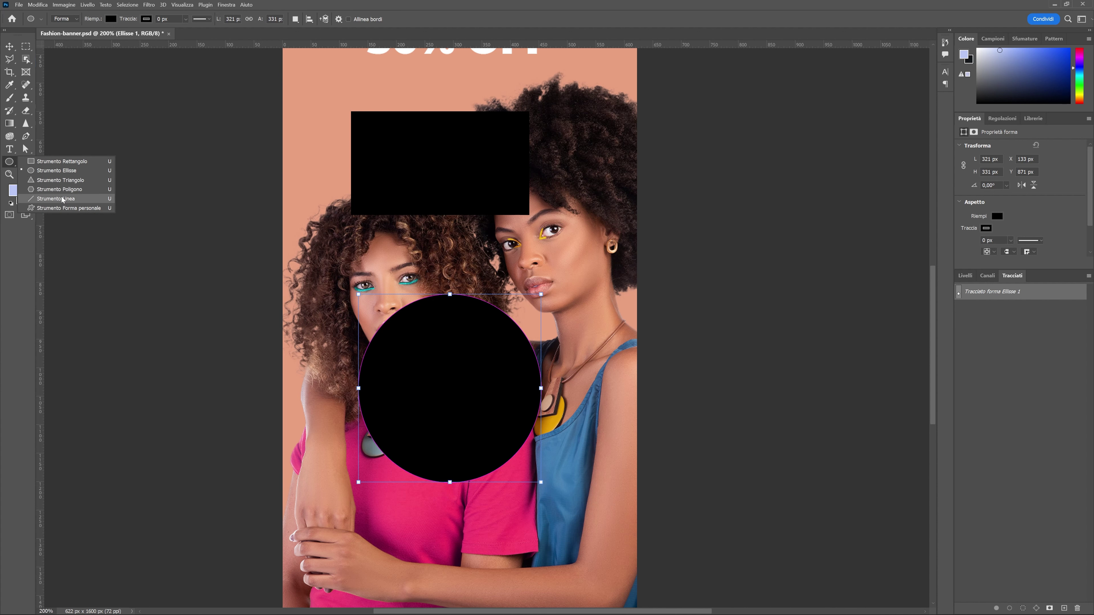
key("v")
scroll(368, 102, "up", 5)
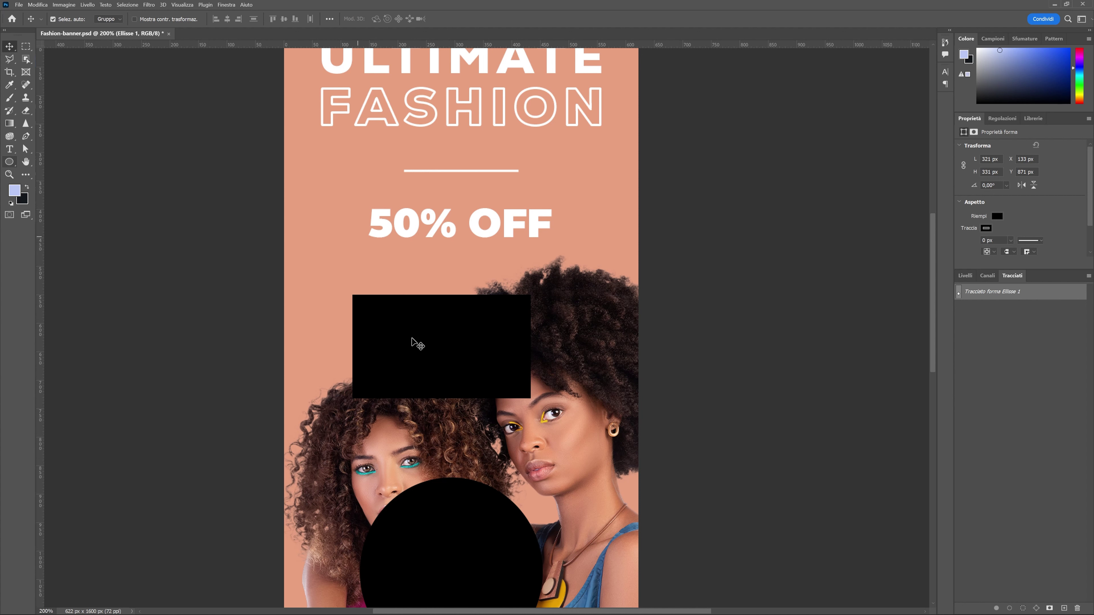
Select the Ragazze layer, pan the view and zoom in close on both women's faces
left_click(453, 369)
scroll(453, 370, "down", 1)
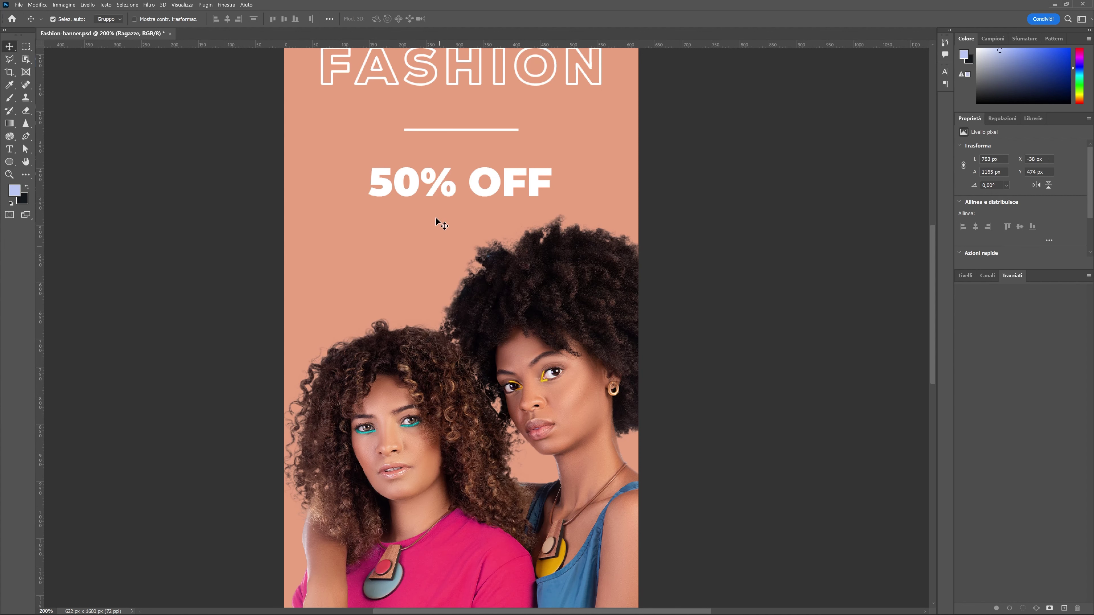
scroll(388, 103, "up", 4)
scroll(446, 196, "down", 6)
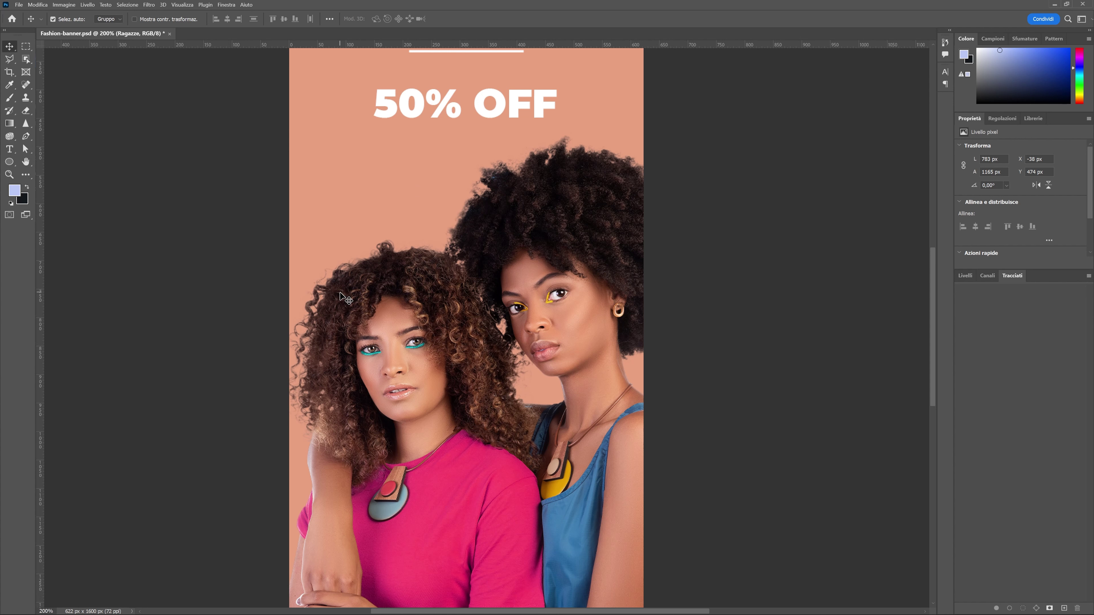
left_click(25, 161)
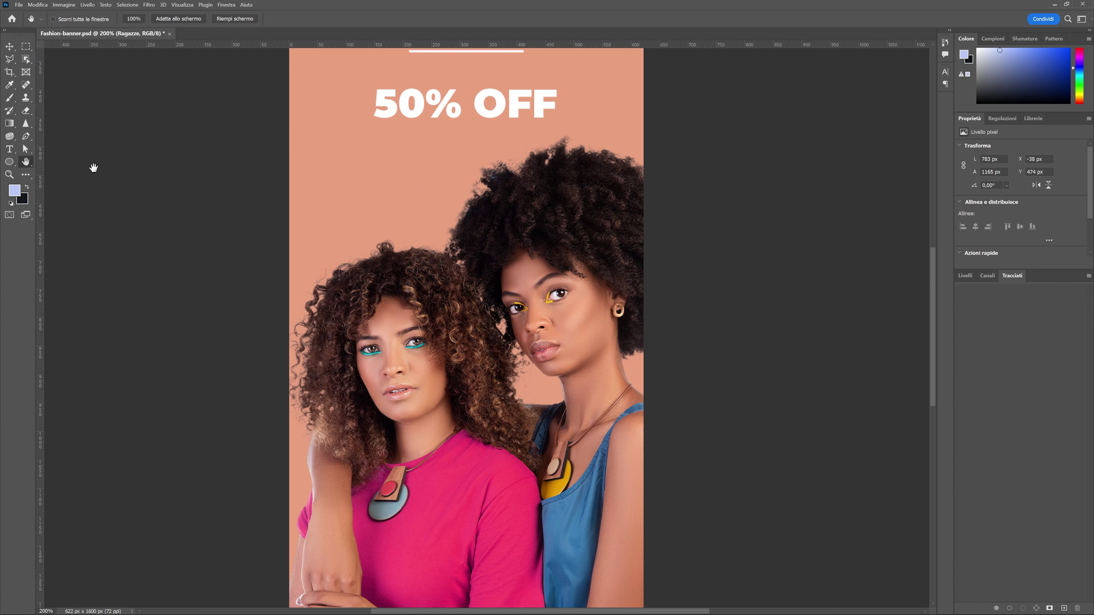
mouse_move(501, 255)
left_mouse_down()
mouse_move(256, 272)
mouse_move(422, 237)
left_mouse_up()
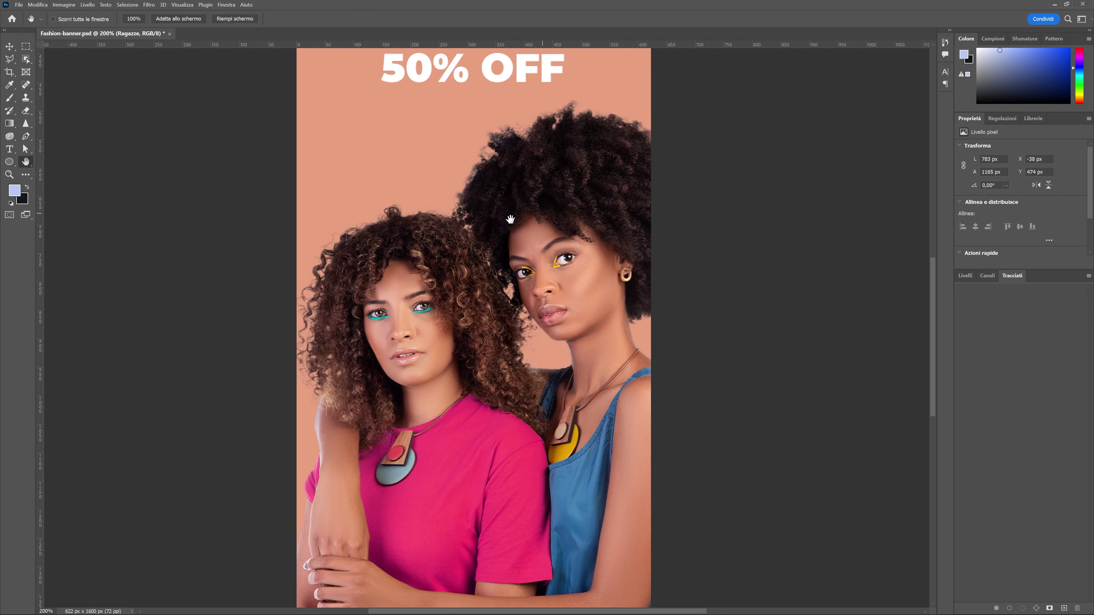
left_click(9, 174)
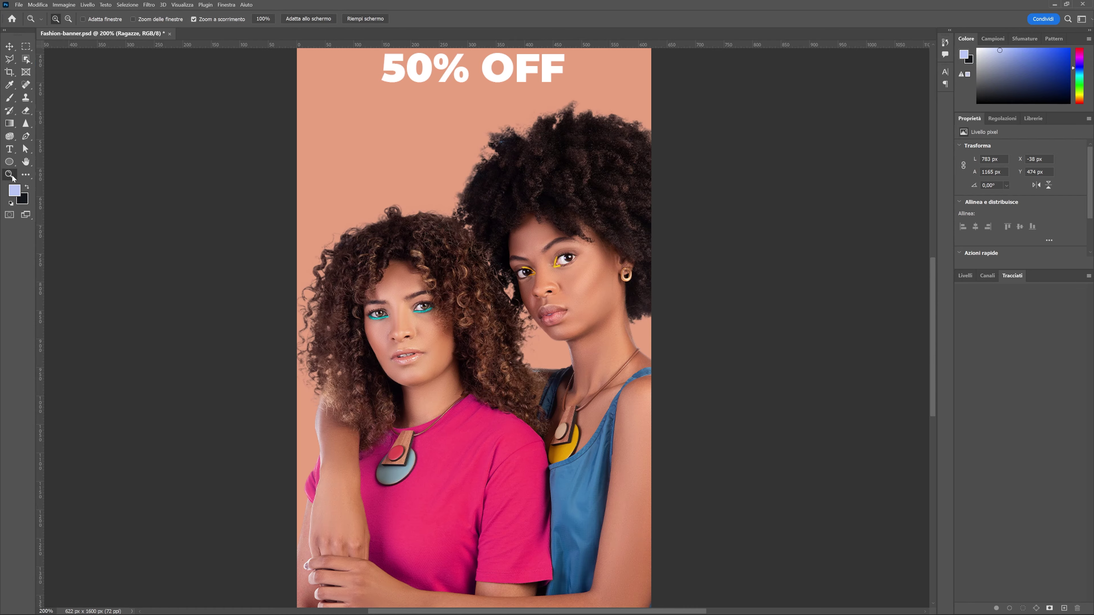
left_click_drag(575, 334, 524, 337)
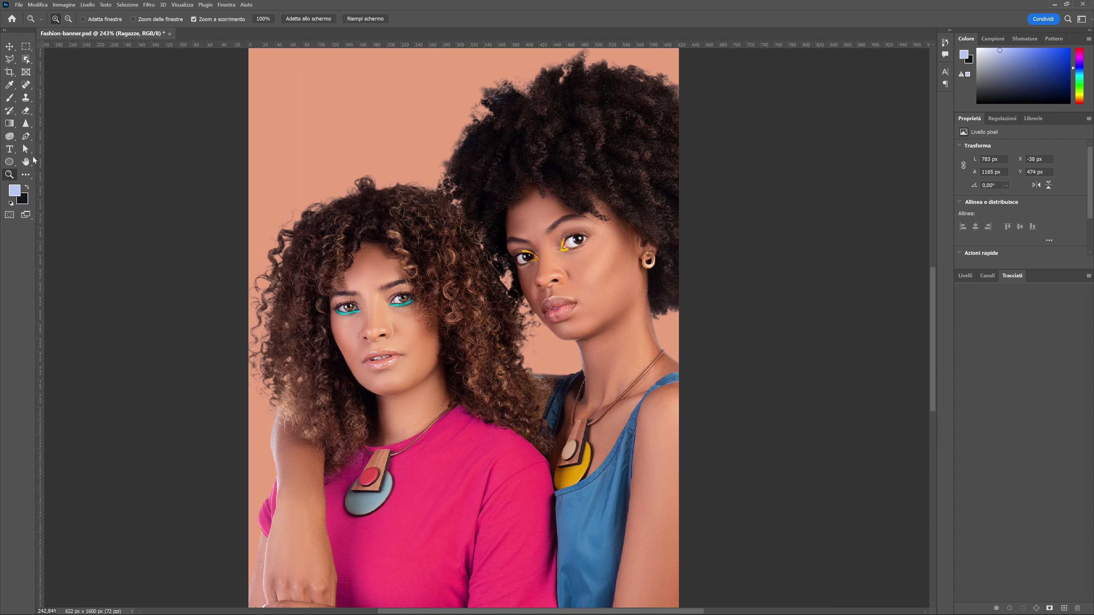
left_click(9, 47)
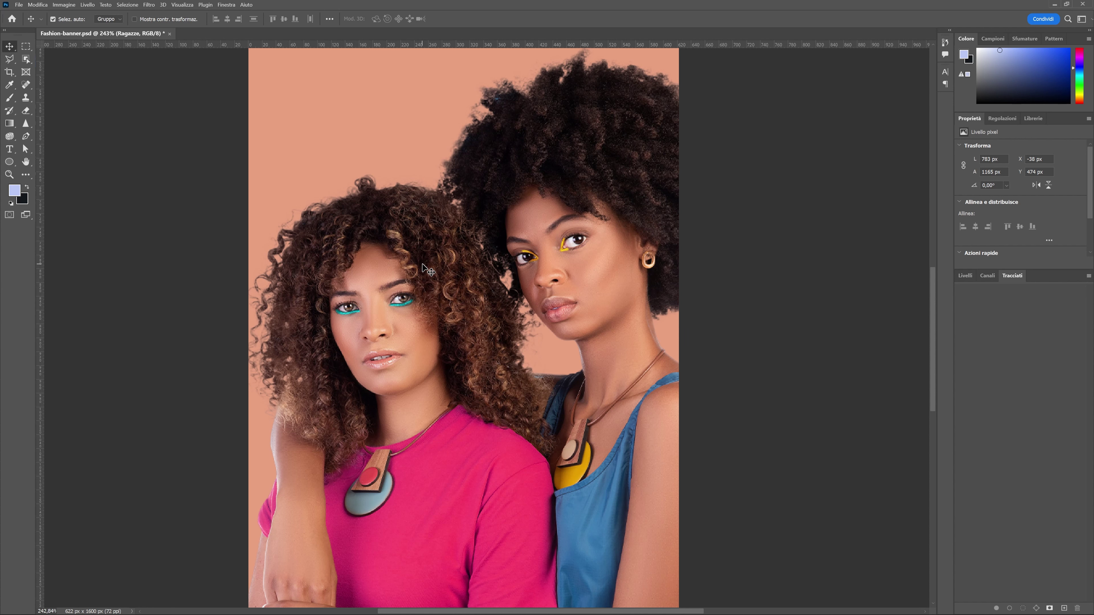
left_click_drag(422, 263, 432, 256)
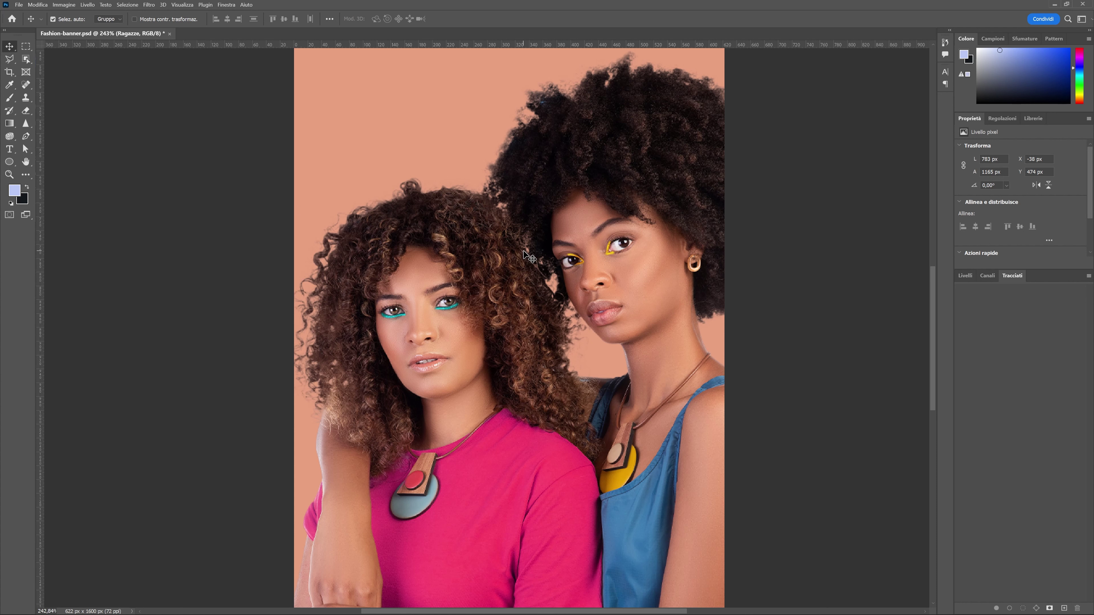
key("z")
mouse_move(549, 287)
left_mouse_down()
mouse_move(526, 278)
mouse_move(539, 270)
left_mouse_up()
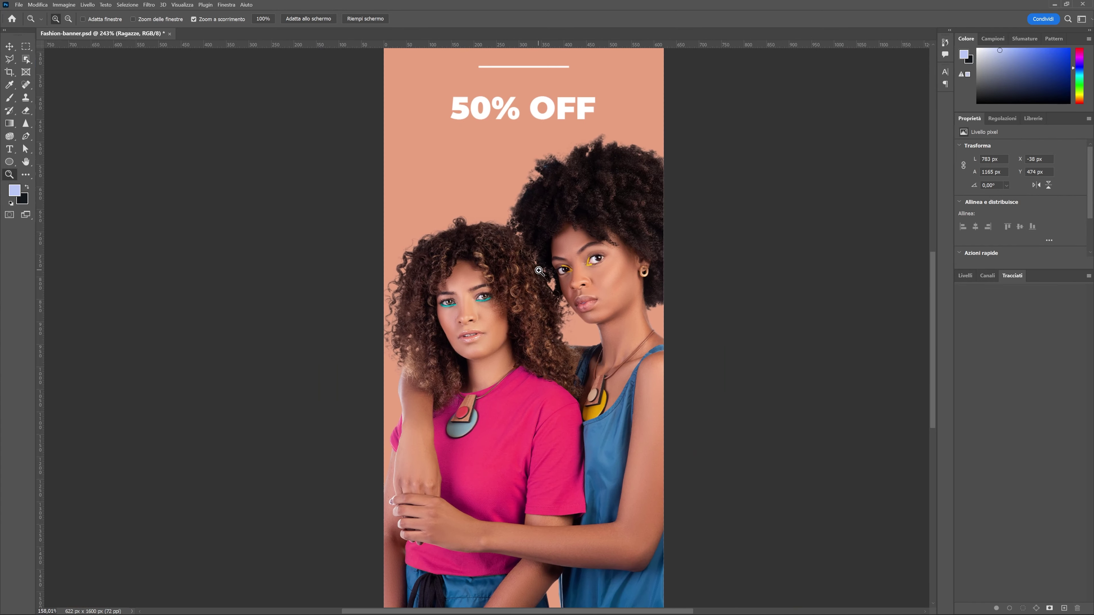
key("v")
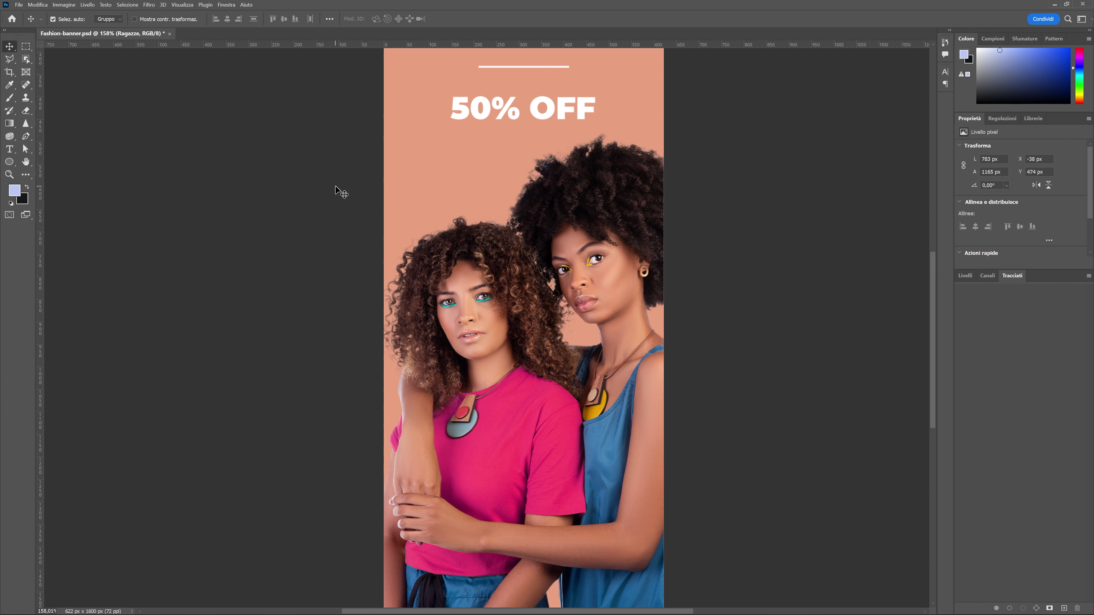
key("ctrl+1")
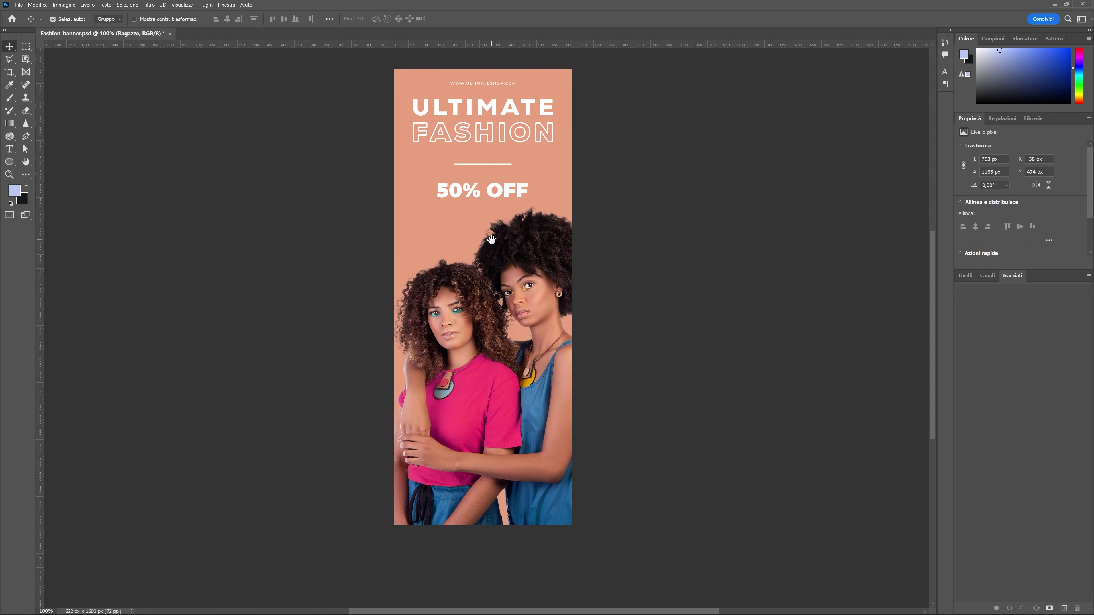